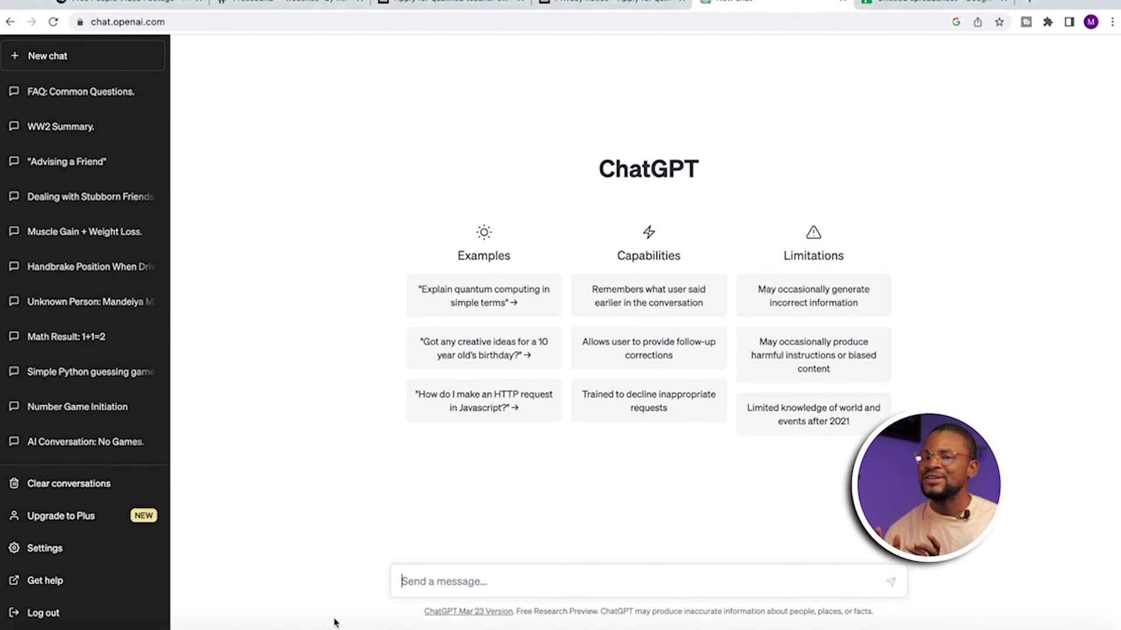
{"action": "type", "text": "kindly give me 30 tips on how to become a bill"}
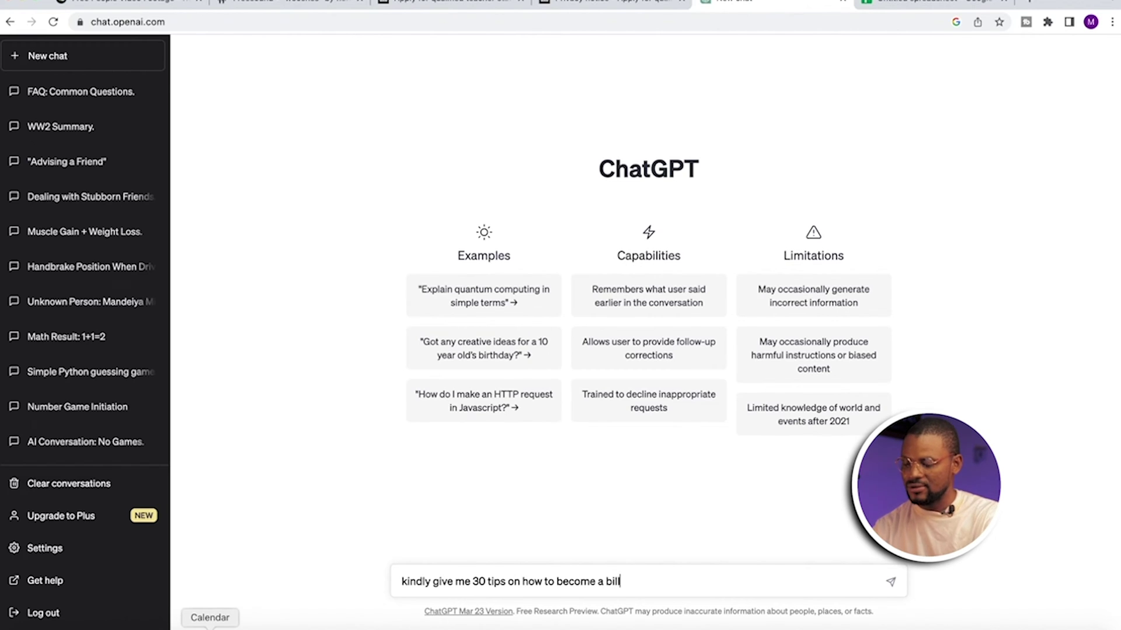
{"action": "type", "text": "ionaire with"}
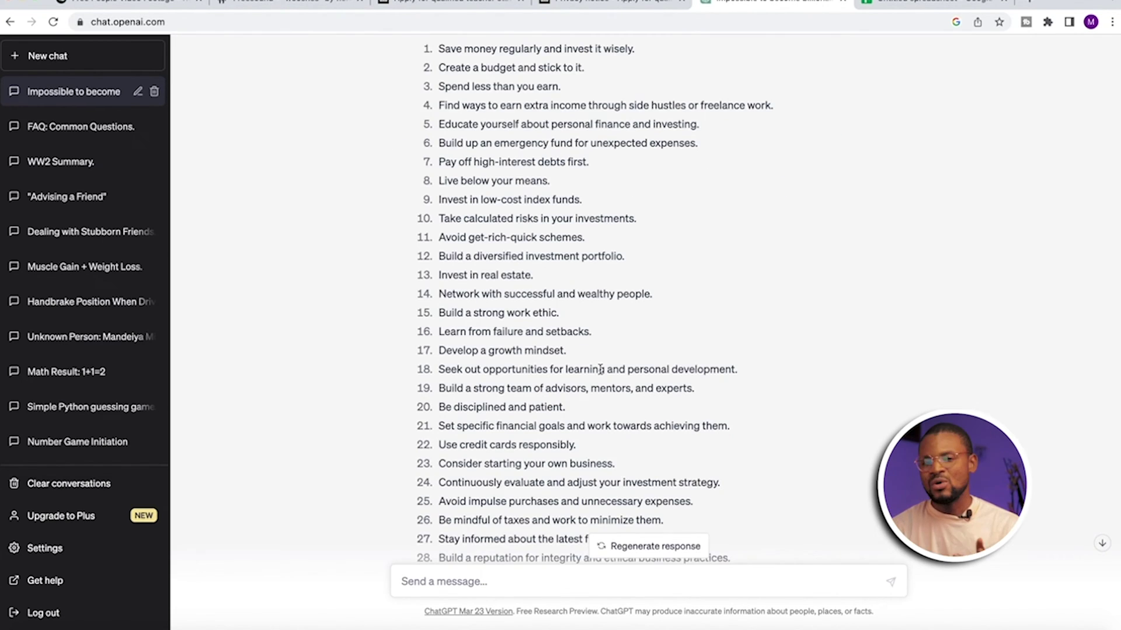
{"action": "scroll", "coordinate": [529, 368], "scroll_direction": "down", "scroll_amount": 1}
{"action": "scroll", "coordinate": [600, 369], "scroll_direction": "down", "scroll_amount": 1}
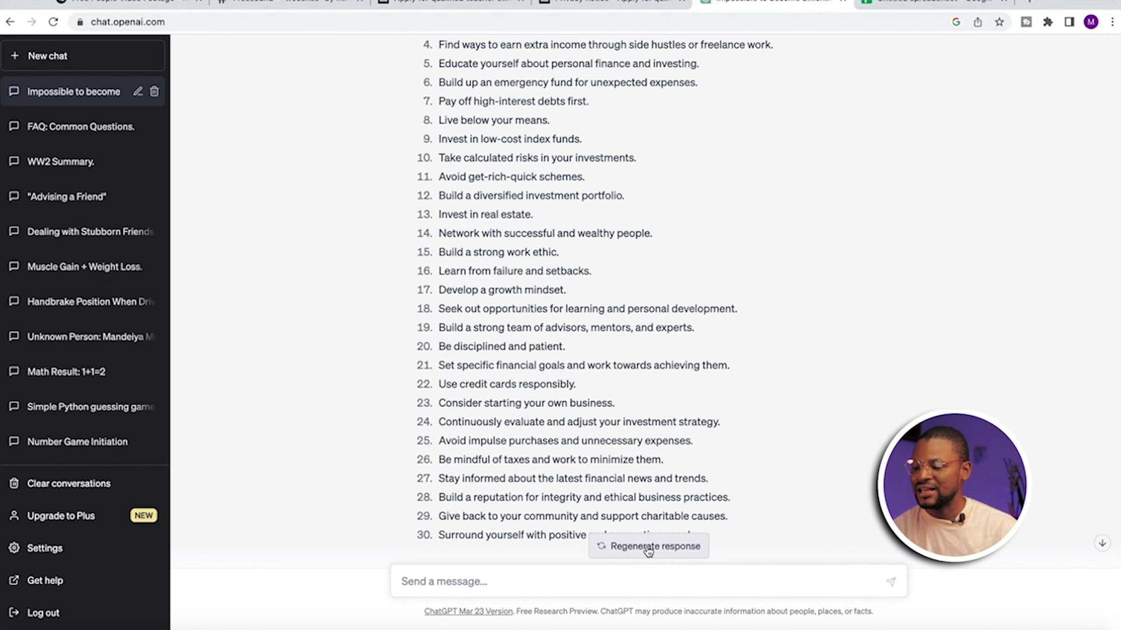
{"action": "scroll", "coordinate": [672, 451], "scroll_direction": "down", "scroll_amount": 1}
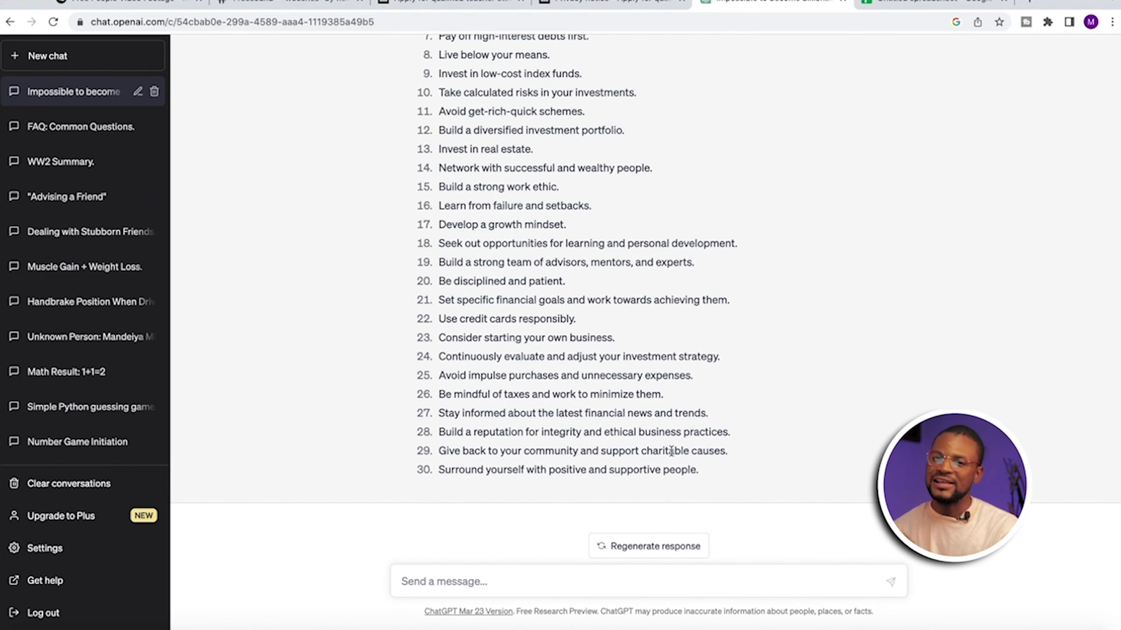
{"action": "scroll", "coordinate": [587, 375], "scroll_direction": "up", "scroll_amount": 1}
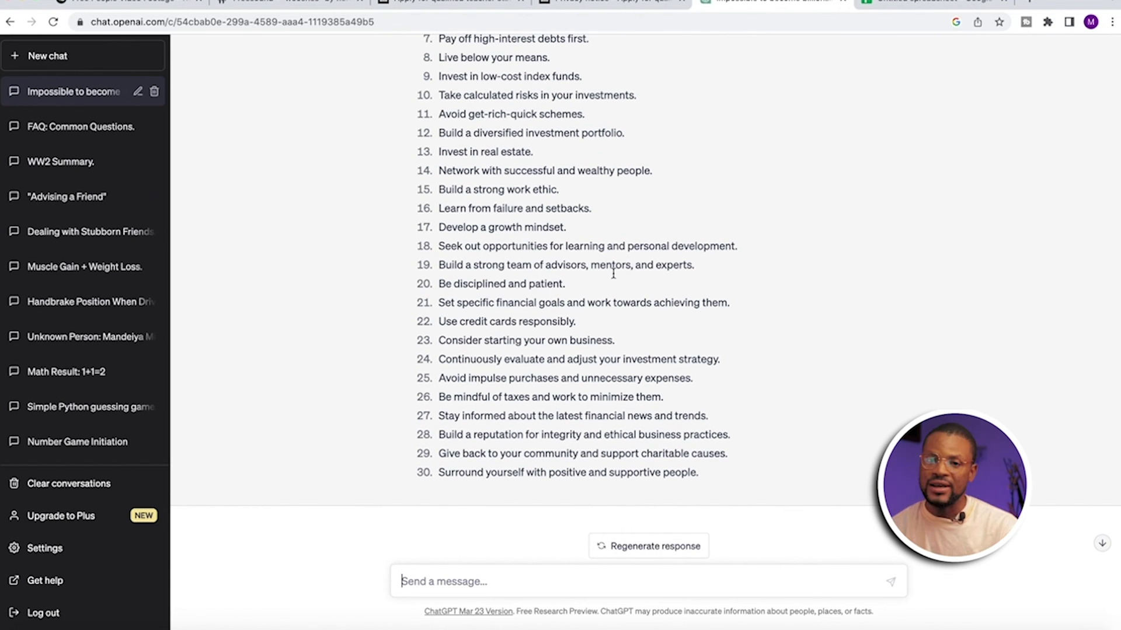
{"action": "scroll", "coordinate": [611, 265], "scroll_direction": "up", "scroll_amount": 1}
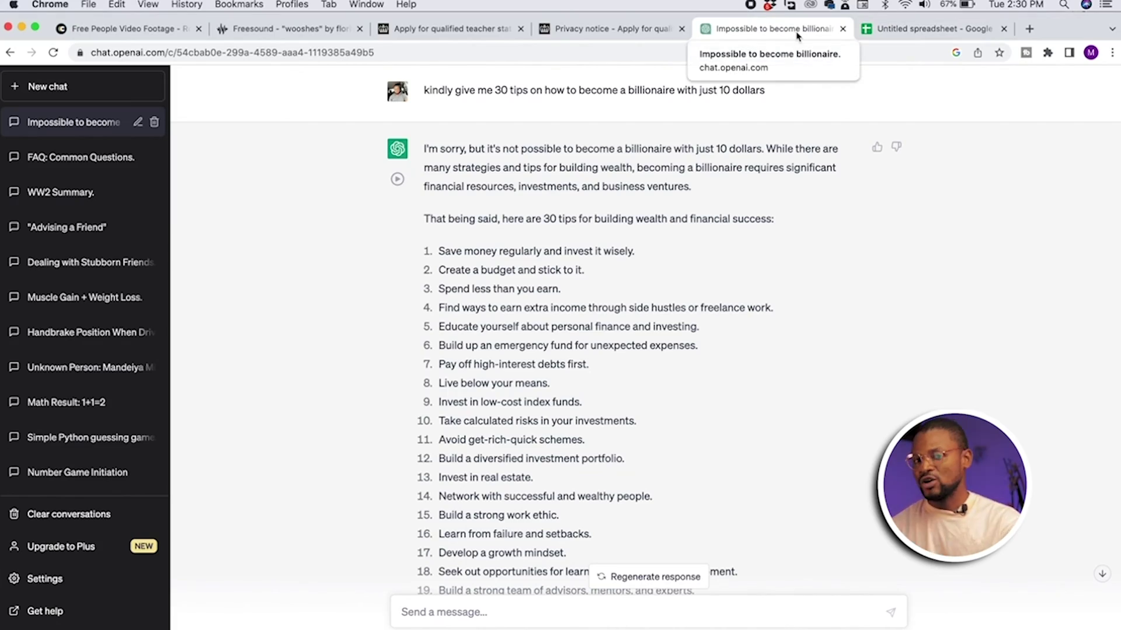
Step: Paste the copied list of 30 tips into column B of the untitled spreadsheet
{"action": "left_click", "coordinate": [887, 31]}
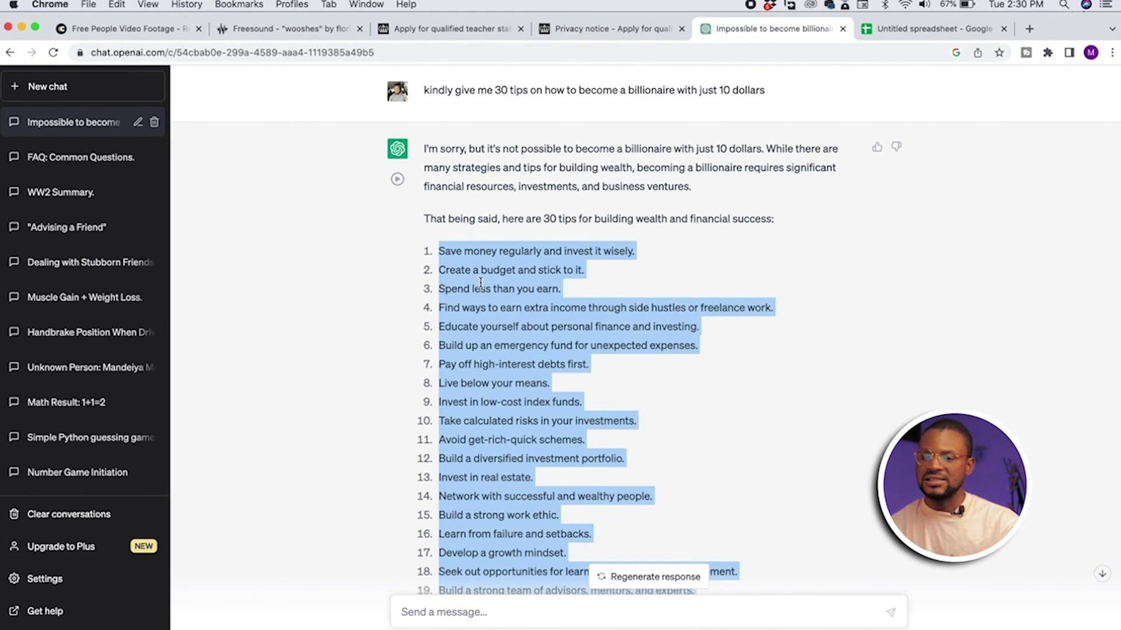
{"action": "left_click", "coordinate": [924, 32]}
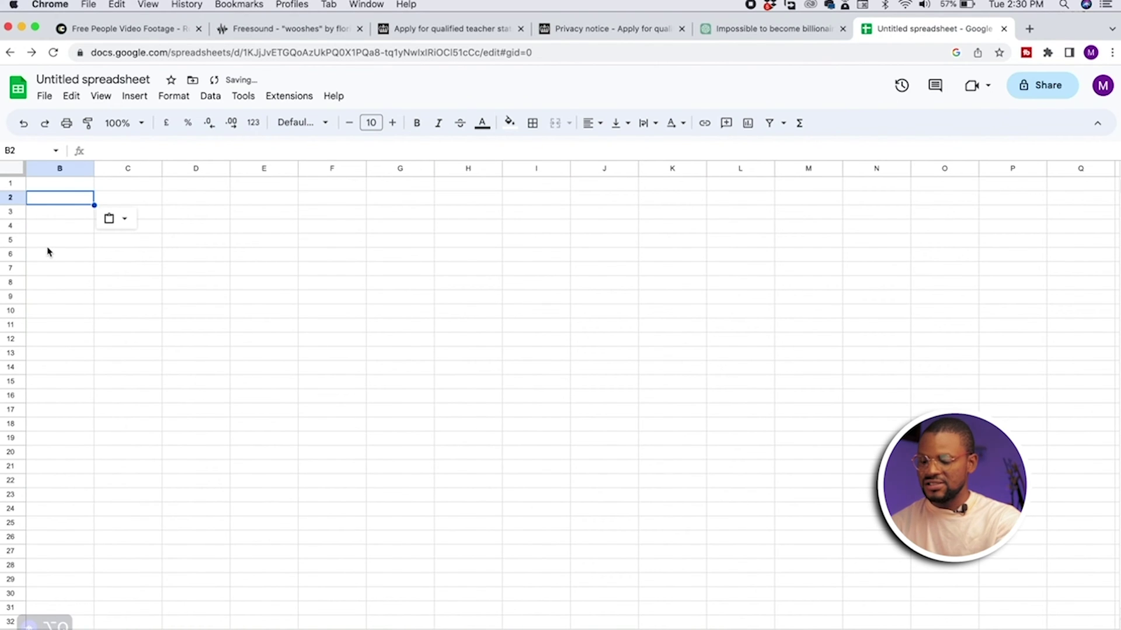
{"action": "left_click", "coordinate": [38, 184]}
{"action": "key", "text": "ctrl+v"}
{"action": "scroll", "coordinate": [193, 295], "scroll_direction": "down", "scroll_amount": 5}
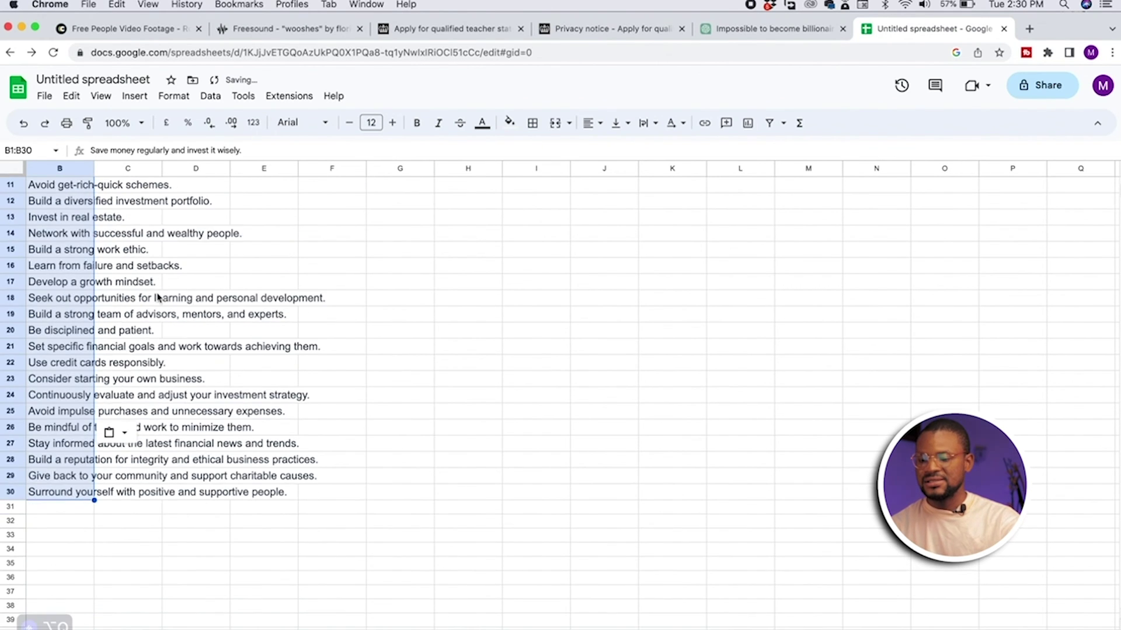
{"action": "scroll", "coordinate": [175, 295], "scroll_direction": "down", "scroll_amount": 5}
{"action": "scroll", "coordinate": [333, 354], "scroll_direction": "up", "scroll_amount": 15}
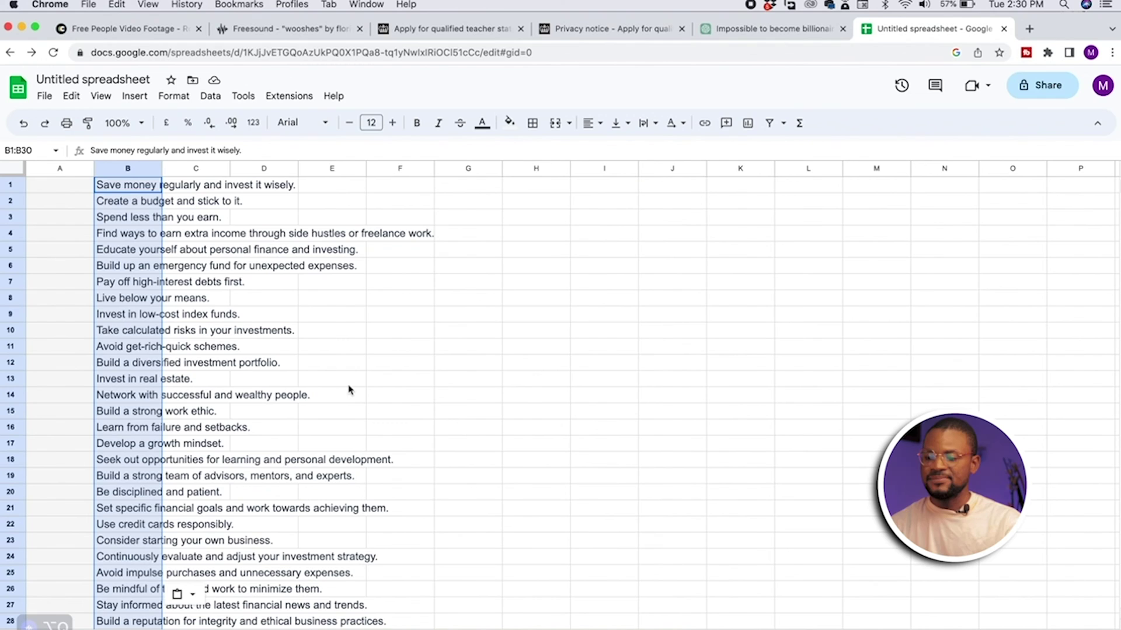
Step: Title the spreadsheet with the 30-tips prompt text and download it as a CSV file
{"action": "left_click_drag", "start_coordinate": [496, 90], "coordinate": [700, 90]}
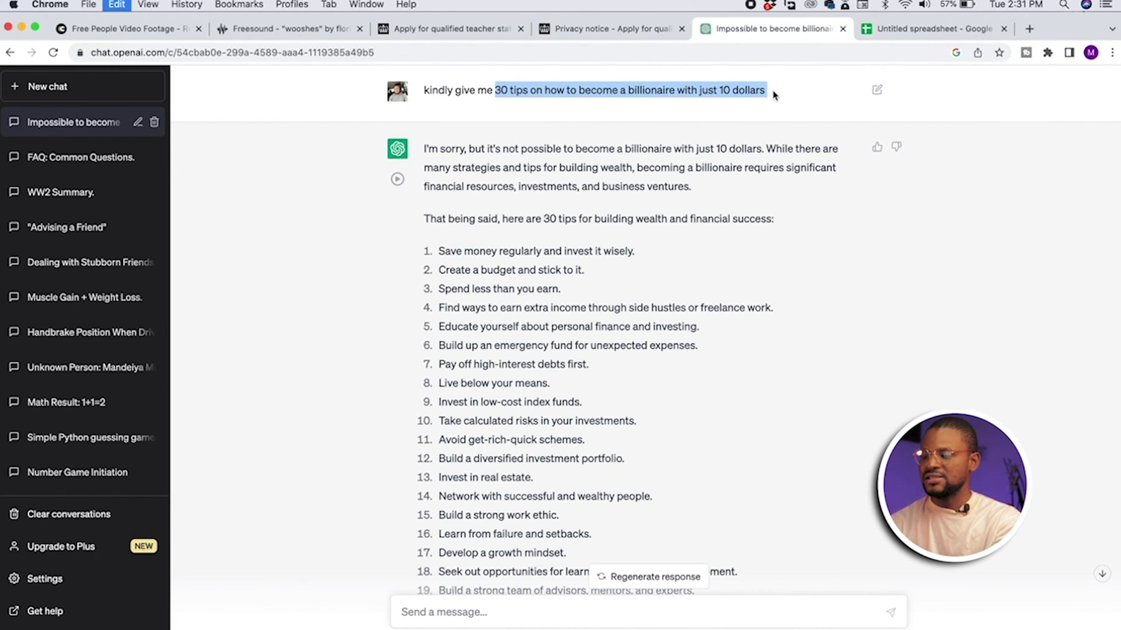
{"action": "key", "text": "ctrl+c"}
{"action": "left_click", "coordinate": [933, 28]}
{"action": "left_click", "coordinate": [219, 79]}
{"action": "key", "text": "ctrl+v"}
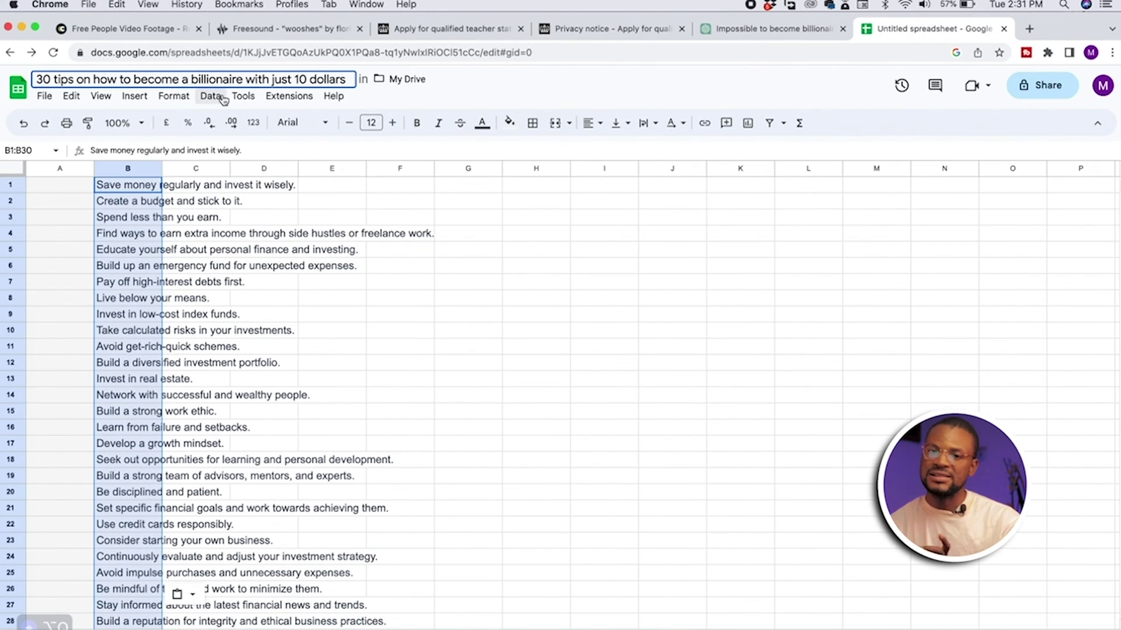
{"action": "key", "text": "Return"}
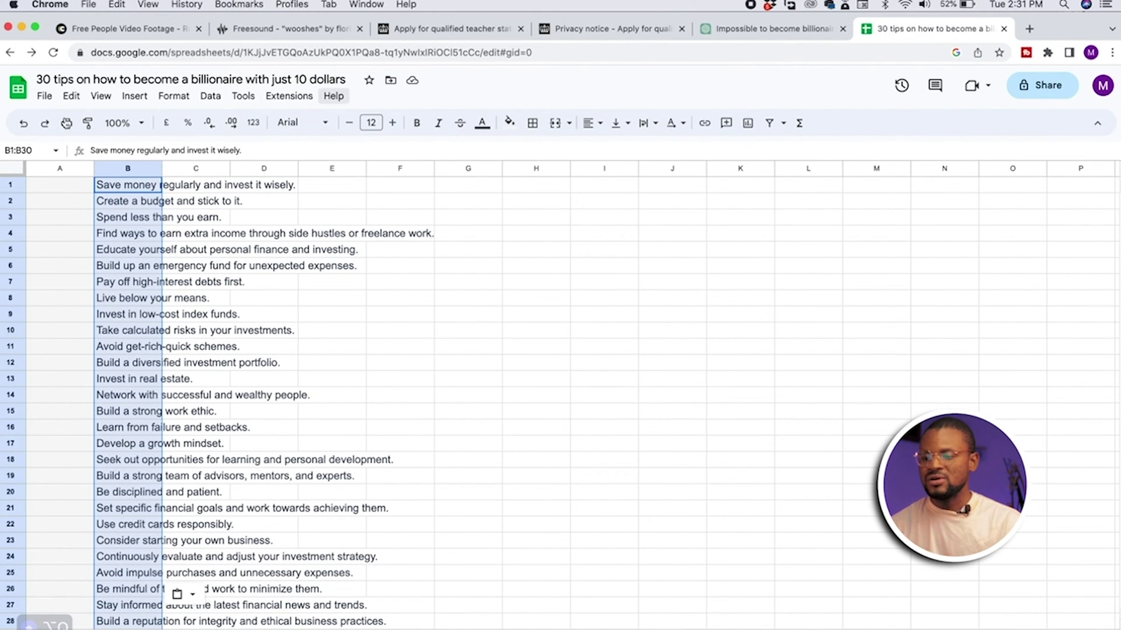
{"action": "left_click", "coordinate": [45, 96]}
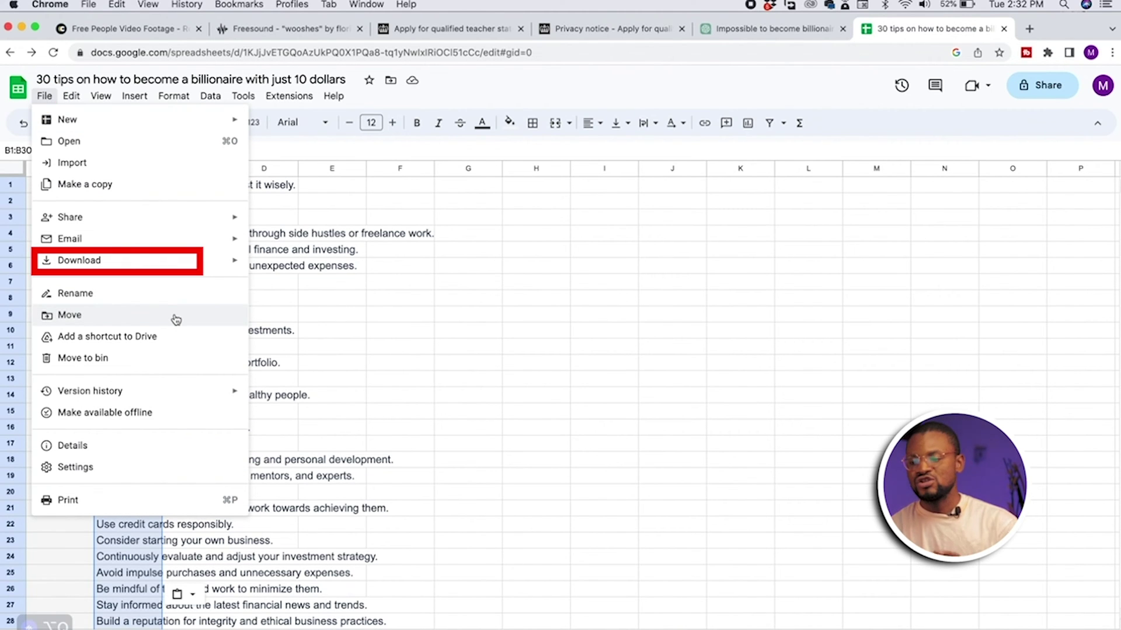
{"action": "mouse_move", "coordinate": [79, 260]}
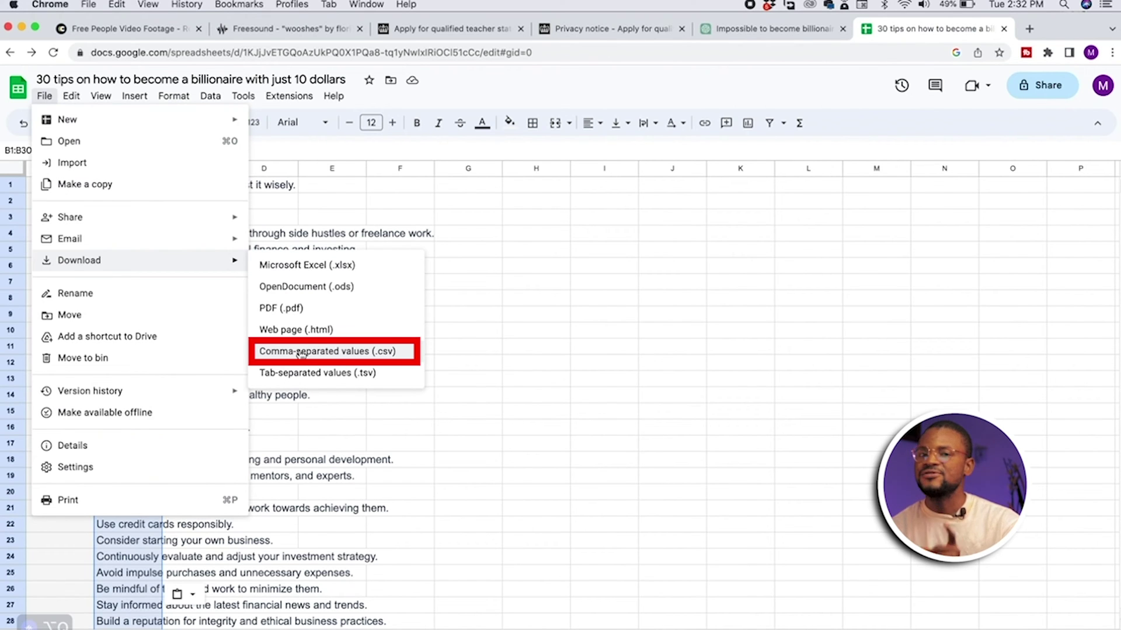
{"action": "left_click", "coordinate": [301, 353]}
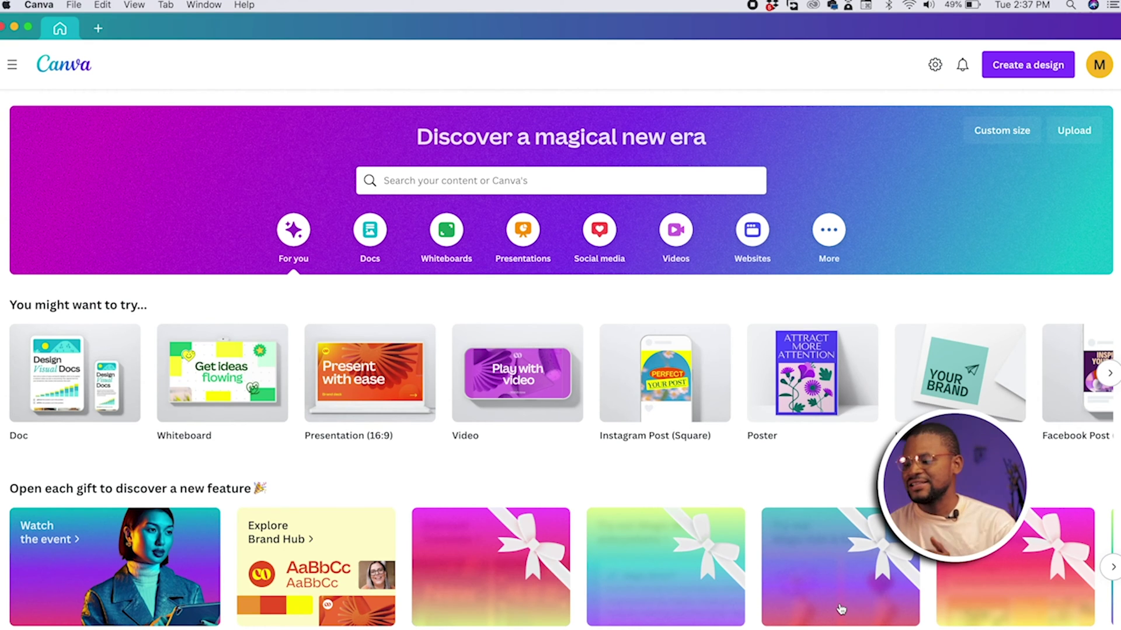
{"action": "scroll", "coordinate": [841, 610], "scroll_direction": "down", "scroll_amount": 1}
{"action": "scroll", "coordinate": [528, 342], "scroll_direction": "up", "scroll_amount": 1}
{"action": "scroll", "coordinate": [529, 336], "scroll_direction": "down", "scroll_amount": 1}
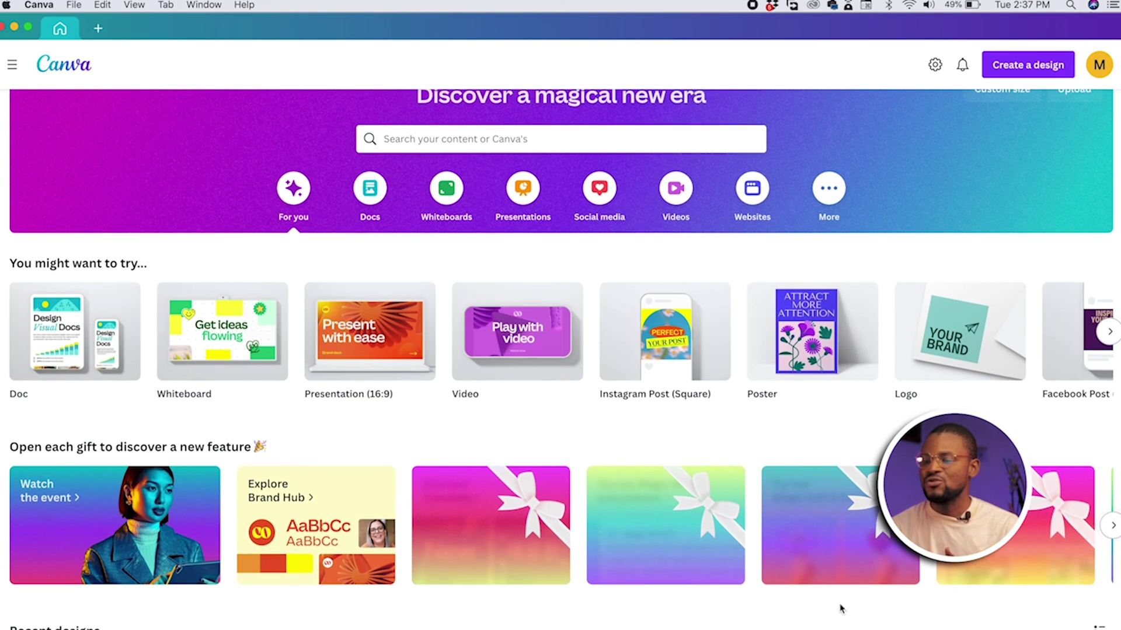
Step: Create a blank square Instagram Post from the Social media design types
{"action": "left_click", "coordinate": [601, 229]}
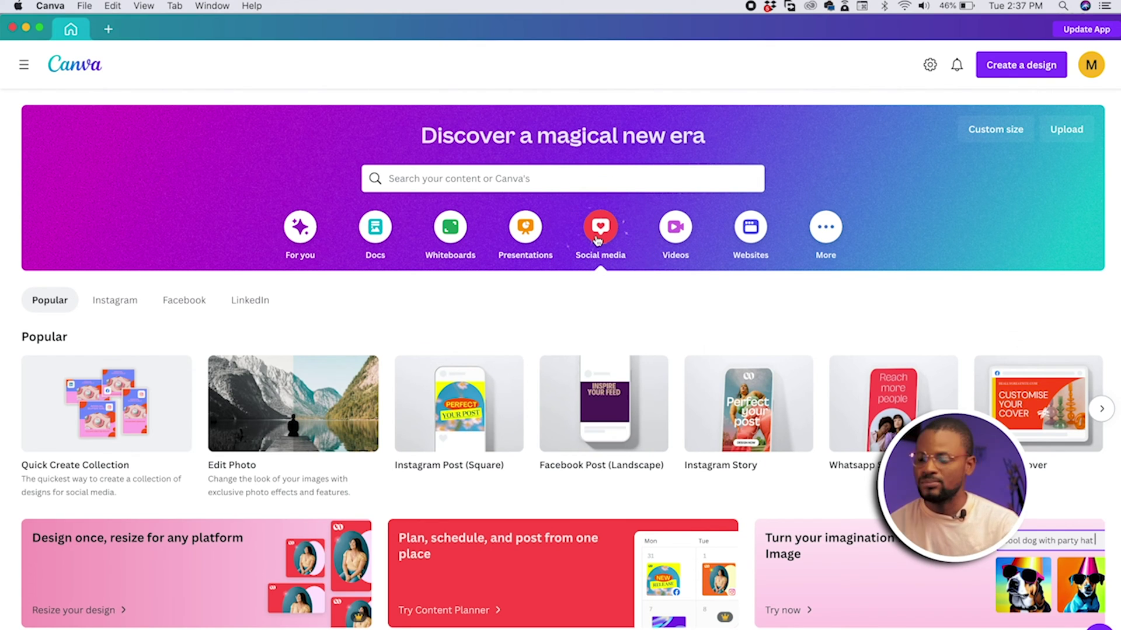
{"action": "scroll", "coordinate": [596, 398], "scroll_direction": "down", "scroll_amount": 1}
{"action": "mouse_move", "coordinate": [458, 359]}
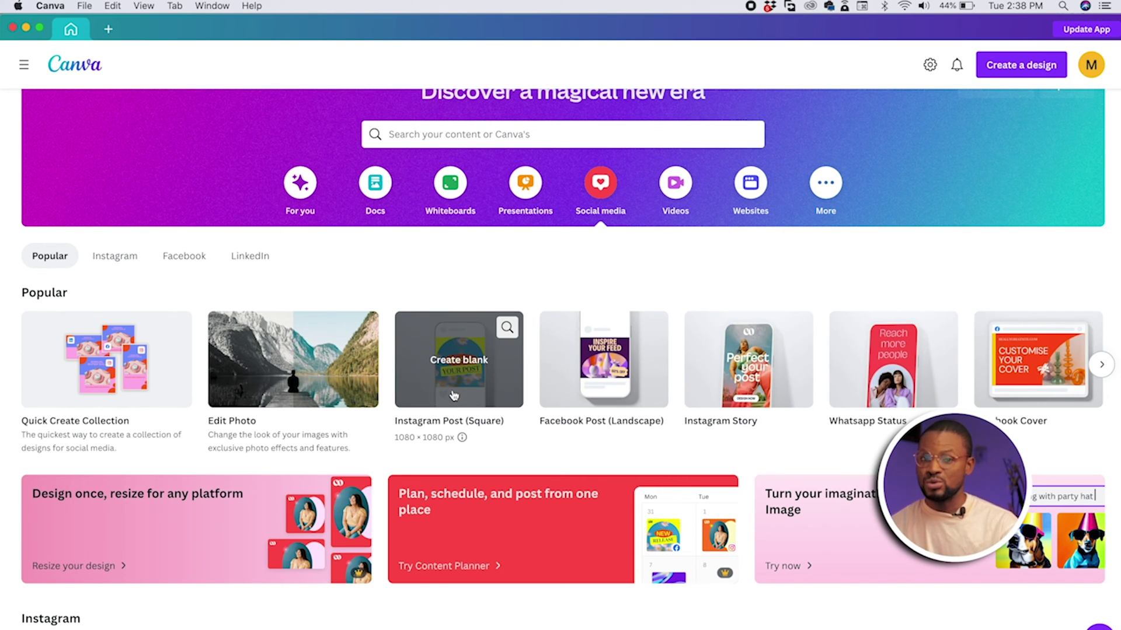
{"action": "left_click", "coordinate": [454, 395]}
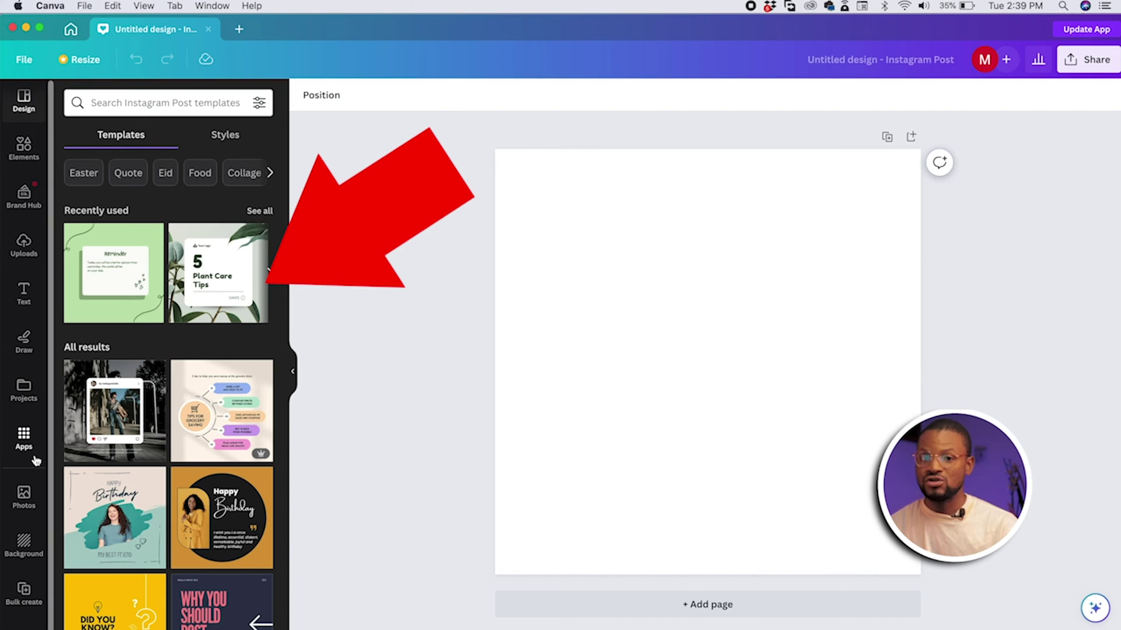
{"action": "scroll", "coordinate": [143, 518], "scroll_direction": "down", "scroll_amount": 5}
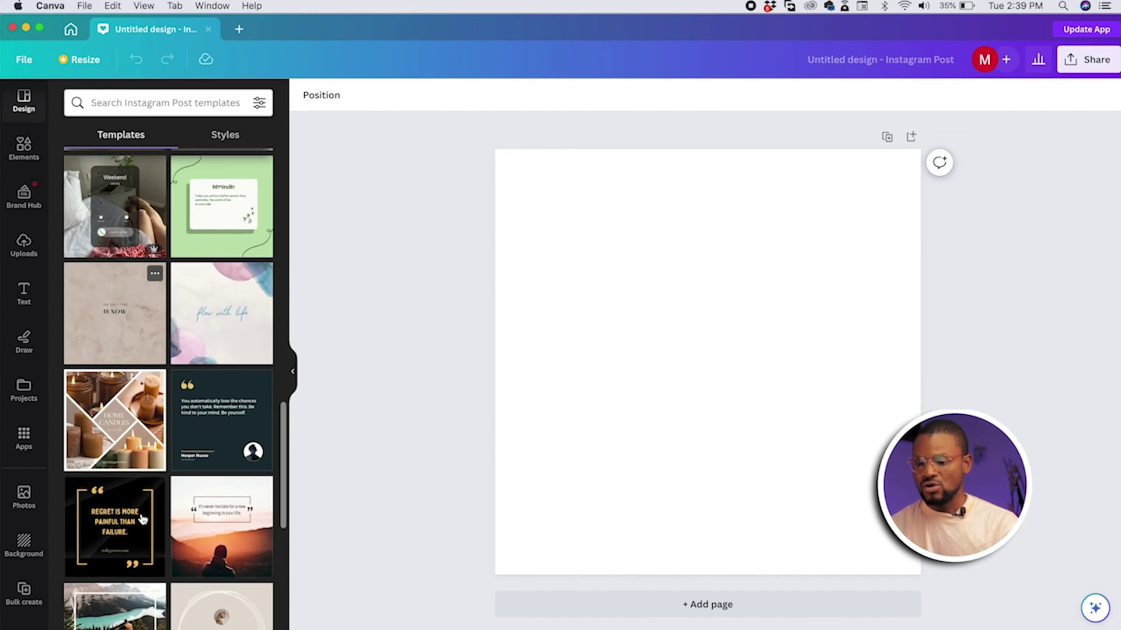
{"action": "scroll", "coordinate": [143, 519], "scroll_direction": "down", "scroll_amount": 3}
{"action": "scroll", "coordinate": [143, 519], "scroll_direction": "down", "scroll_amount": 3}
{"action": "scroll", "coordinate": [143, 518], "scroll_direction": "up", "scroll_amount": 1}
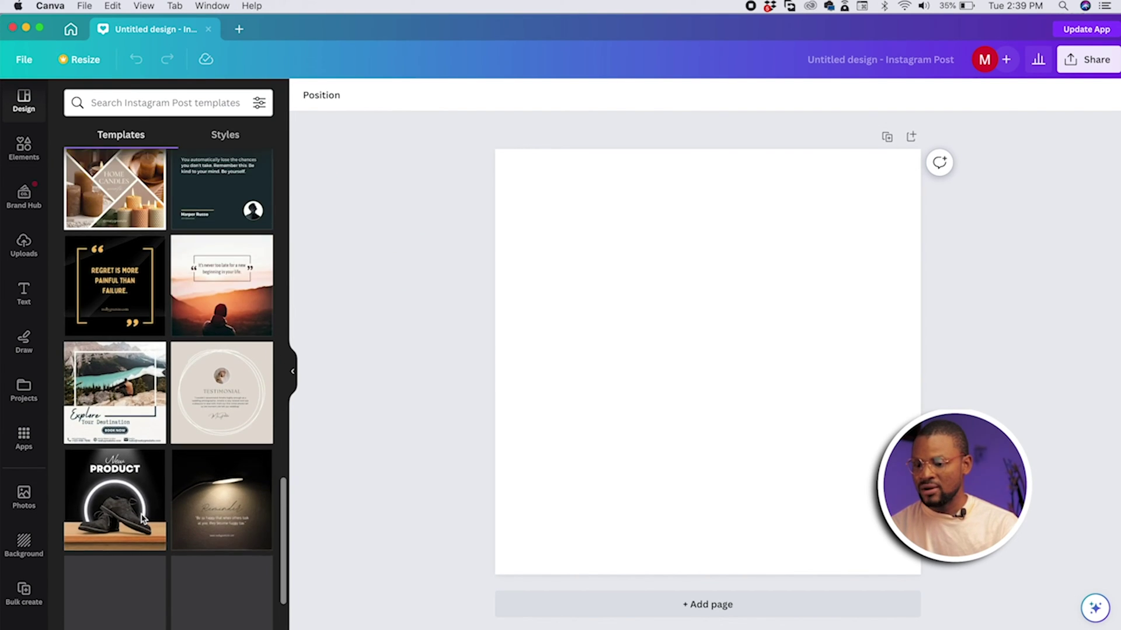
{"action": "scroll", "coordinate": [143, 518], "scroll_direction": "up", "scroll_amount": 2}
{"action": "scroll", "coordinate": [143, 519], "scroll_direction": "up", "scroll_amount": 3}
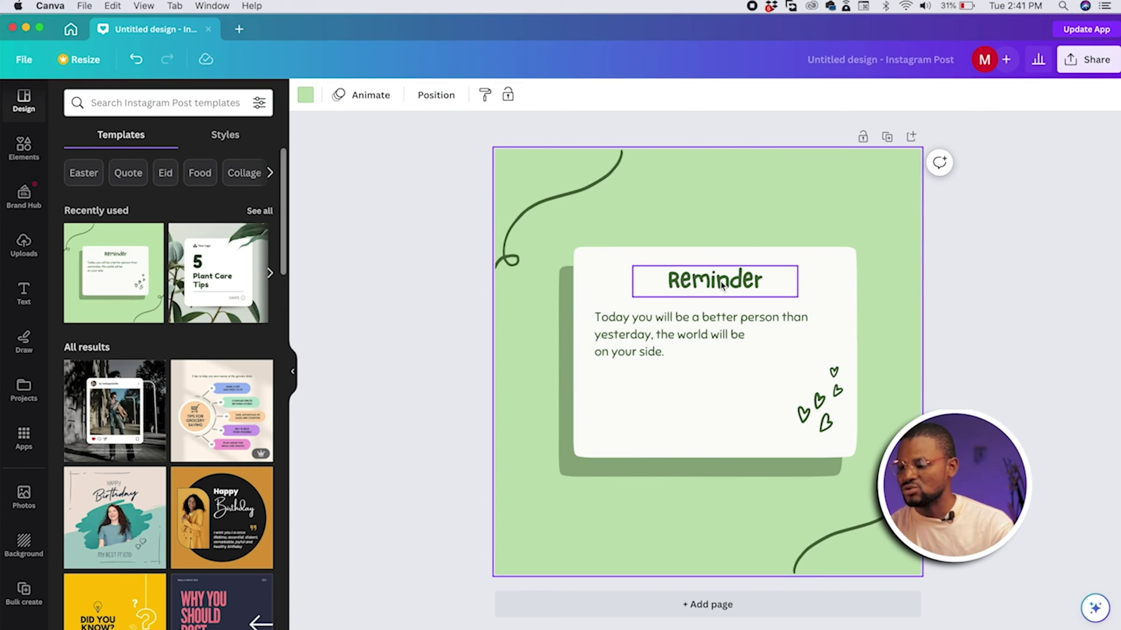
Step: Select the Reminder heading, delete the hearts graphic, and begin searching for a graphic
{"action": "left_click", "coordinate": [718, 281]}
{"action": "type", "text": "DAILY"}
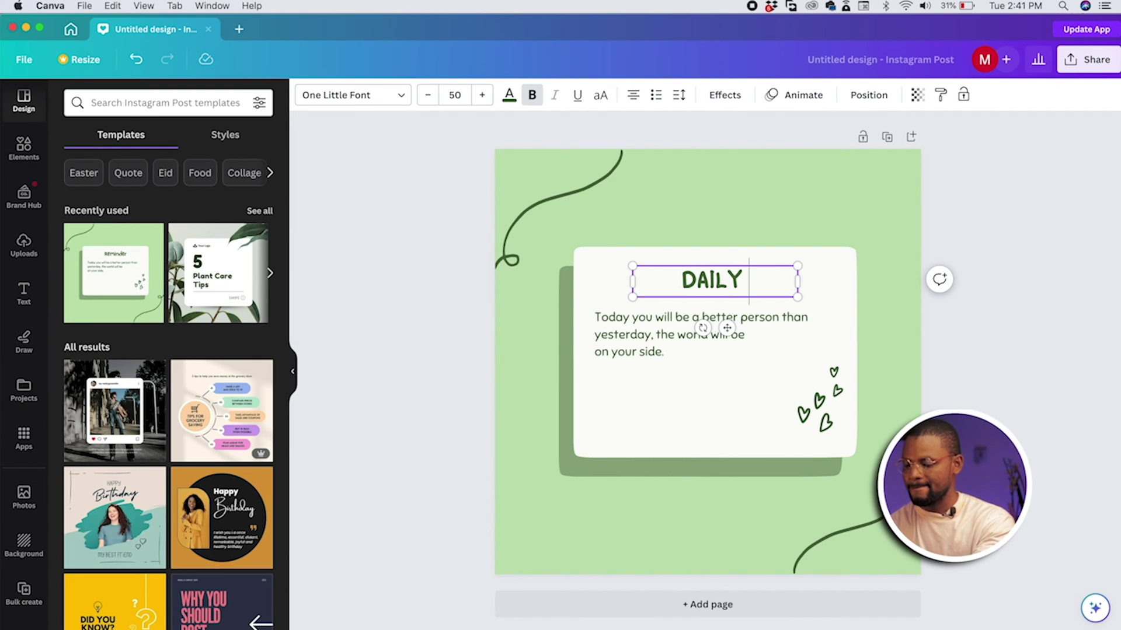
{"action": "type", "text": "TIP"}
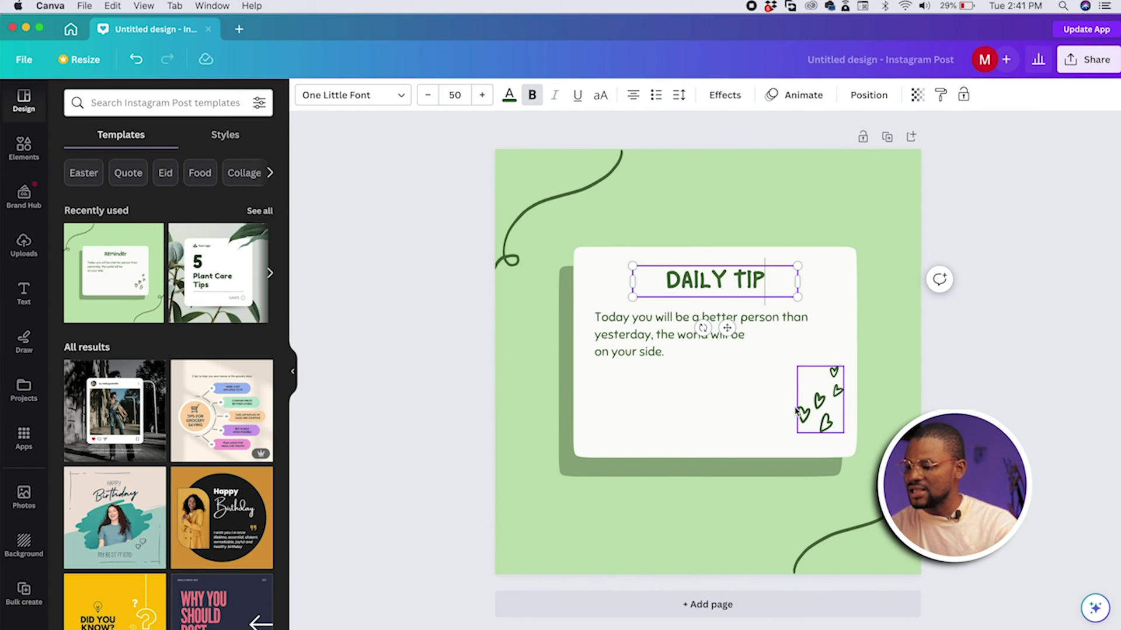
{"action": "left_click", "coordinate": [816, 403]}
{"action": "key", "text": "Delete"}
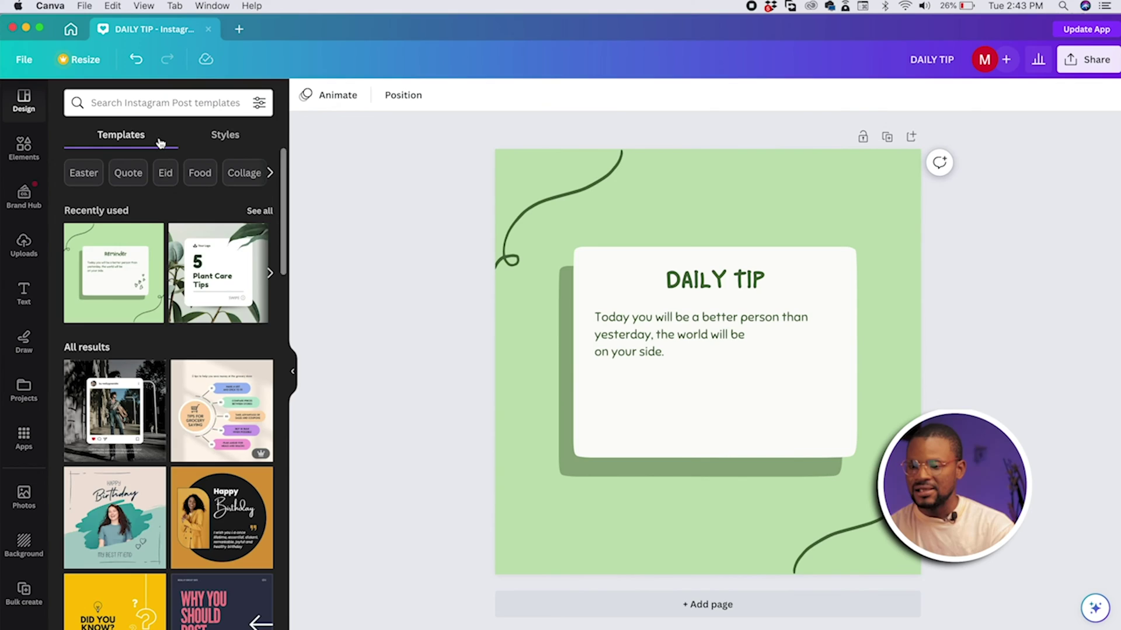
{"action": "left_click", "coordinate": [110, 103]}
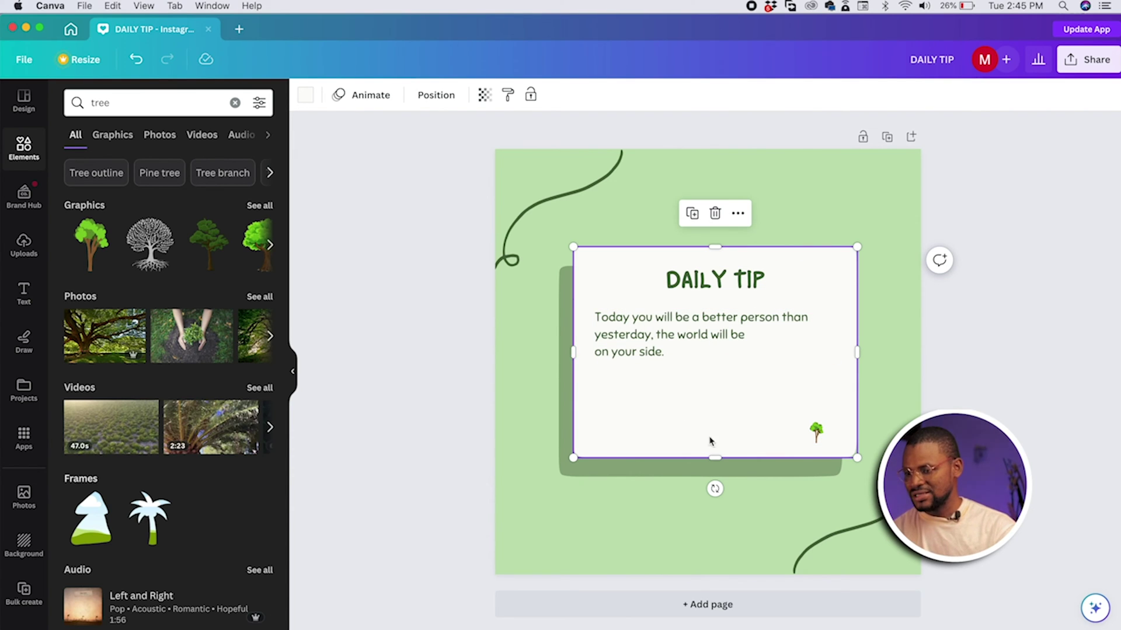
Step: Try violet, white, grey and black page backgrounds, then apply the purple-to-teal gradient
{"action": "left_click", "coordinate": [748, 210]}
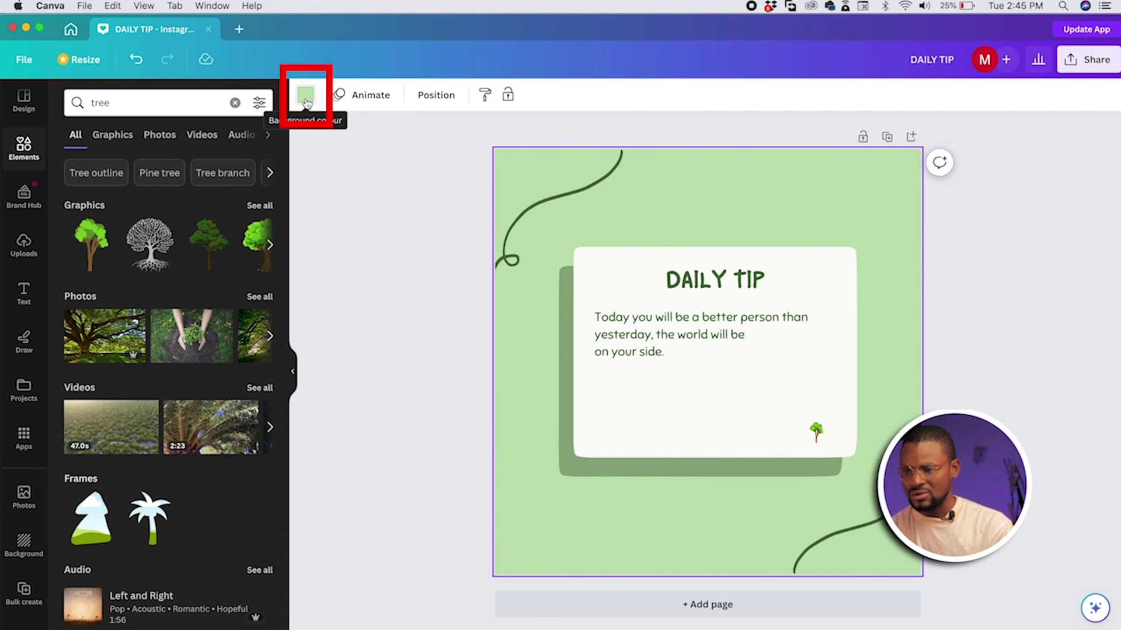
{"action": "left_click", "coordinate": [306, 96]}
{"action": "scroll", "coordinate": [214, 526], "scroll_direction": "down", "scroll_amount": 1}
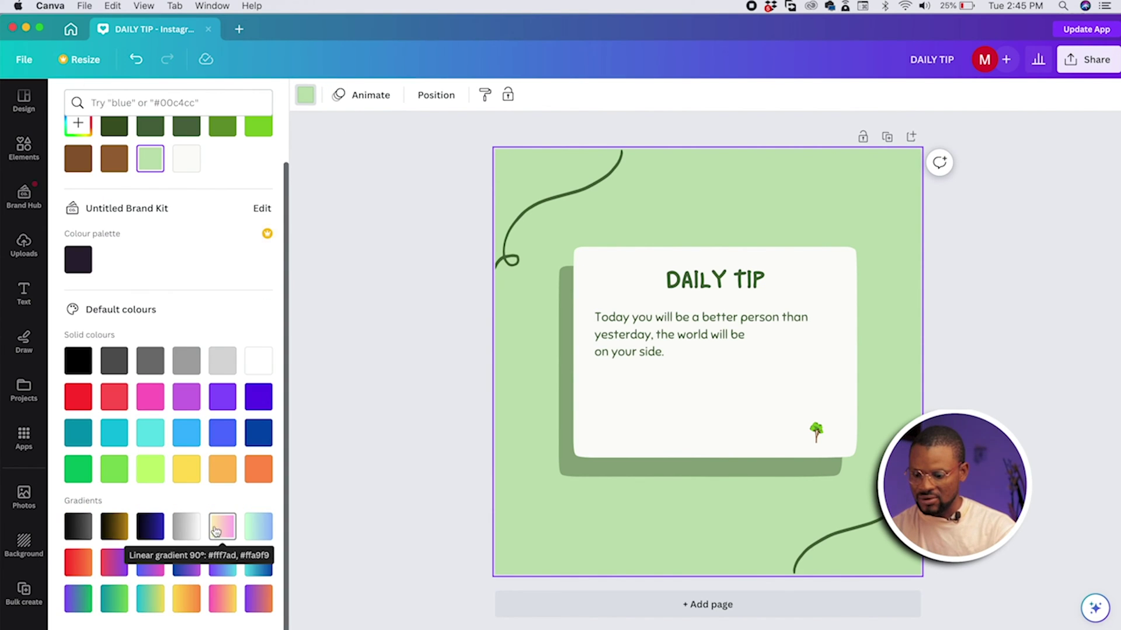
{"action": "scroll", "coordinate": [151, 433], "scroll_direction": "up", "scroll_amount": 1}
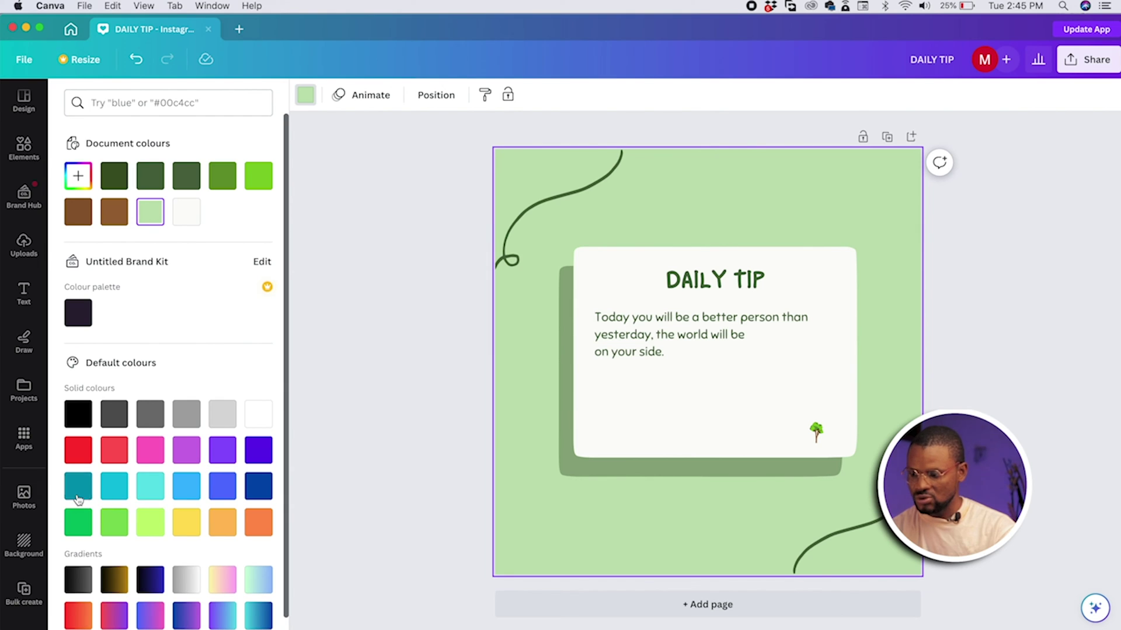
{"action": "left_click", "coordinate": [186, 450]}
{"action": "left_click", "coordinate": [223, 449]}
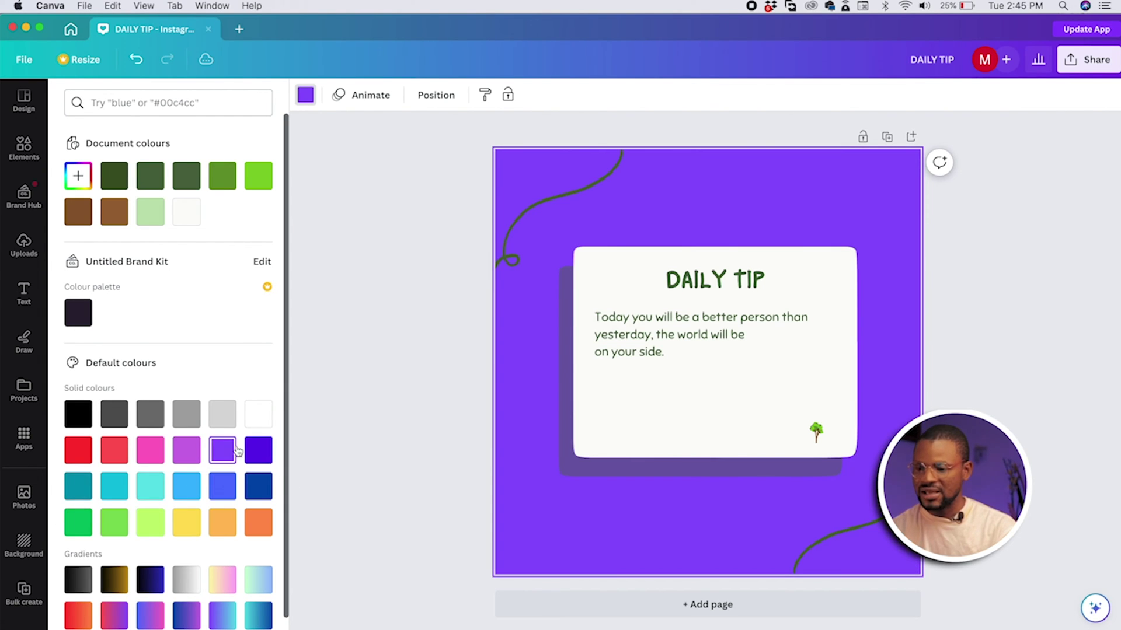
{"action": "left_click", "coordinate": [257, 414]}
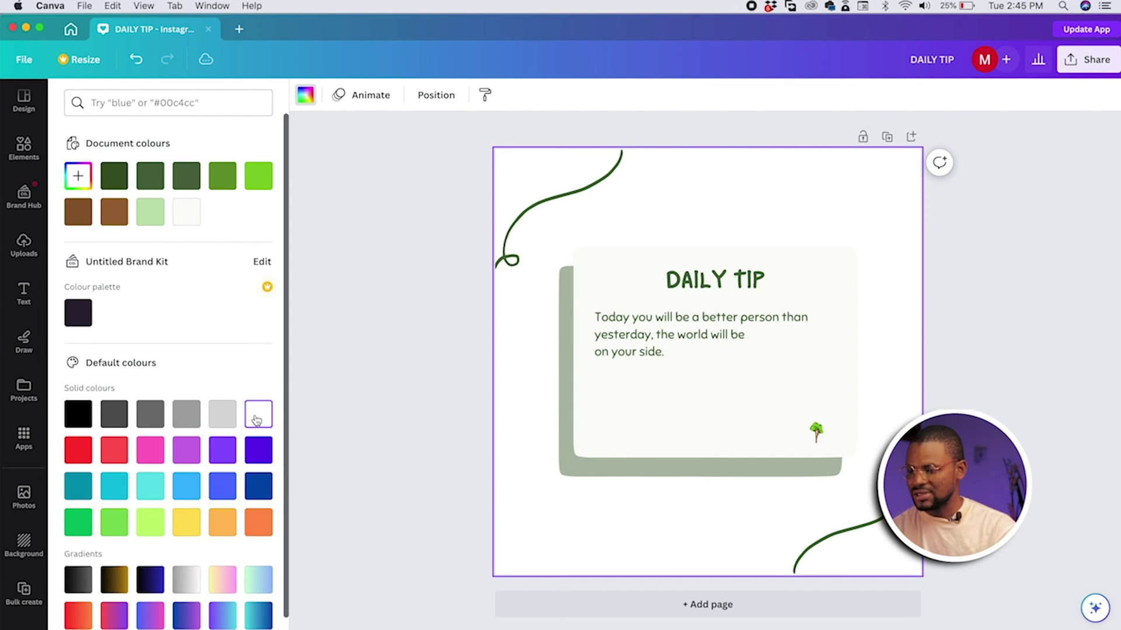
{"action": "left_click", "coordinate": [222, 416]}
{"action": "left_click", "coordinate": [186, 415]}
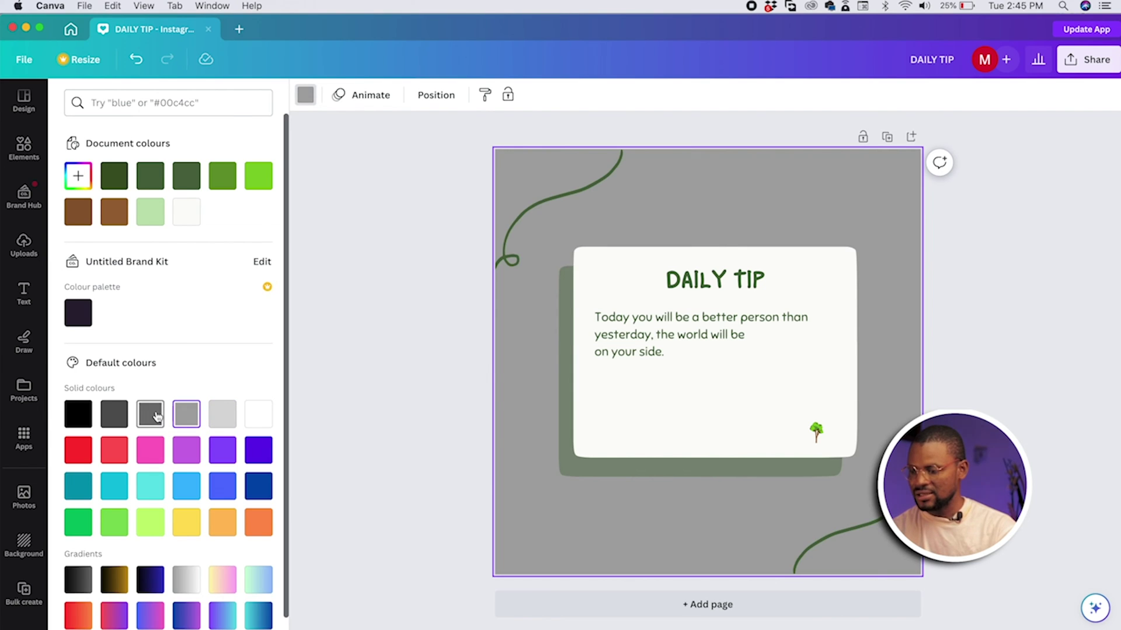
{"action": "left_click", "coordinate": [77, 415]}
{"action": "scroll", "coordinate": [175, 525], "scroll_direction": "down", "scroll_amount": 1}
{"action": "left_click", "coordinate": [224, 564]}
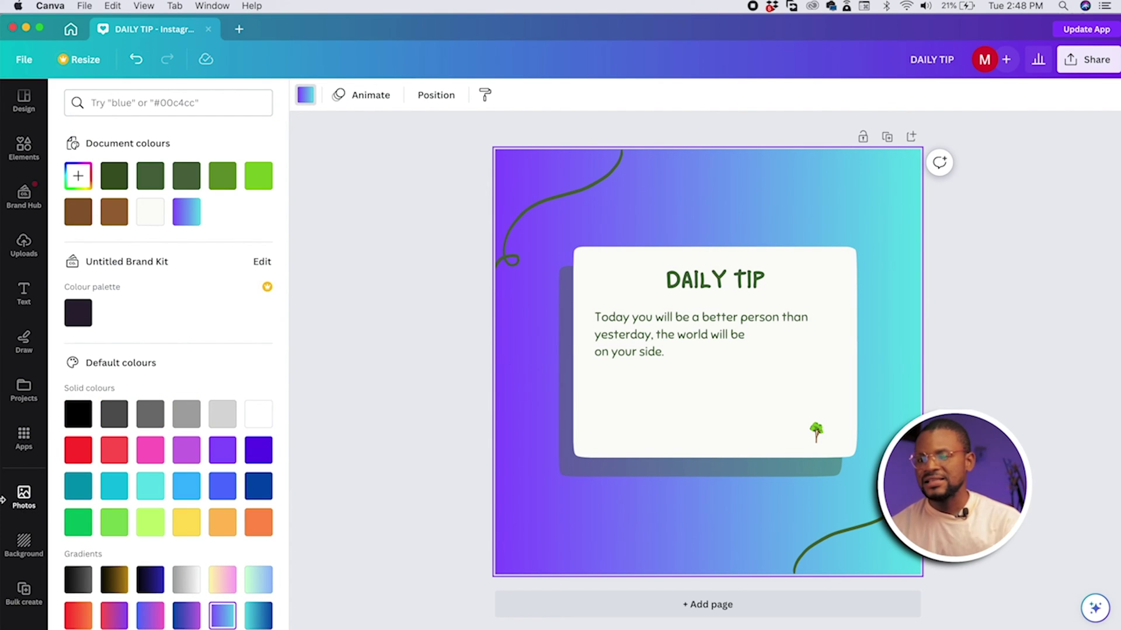
Step: Bring up the Apps collection in the sidebar to find Bulk create
{"action": "left_click", "coordinate": [24, 436]}
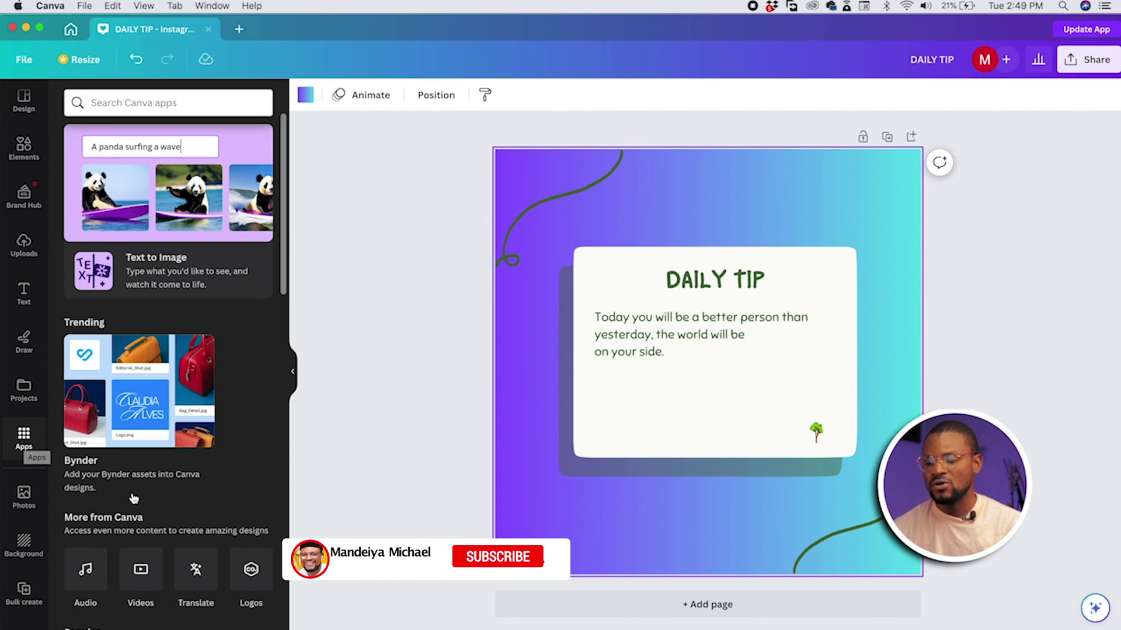
{"action": "scroll", "coordinate": [133, 498], "scroll_direction": "down", "scroll_amount": 3}
{"action": "scroll", "coordinate": [133, 498], "scroll_direction": "down", "scroll_amount": 5}
{"action": "scroll", "coordinate": [134, 498], "scroll_direction": "down", "scroll_amount": 2}
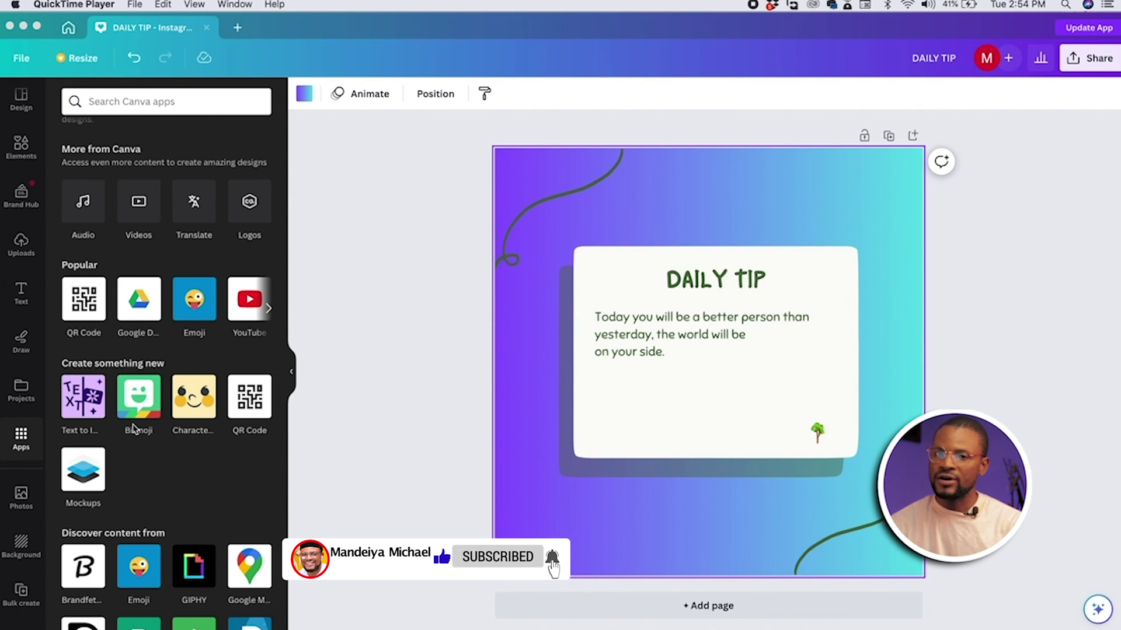
{"action": "scroll", "coordinate": [133, 428], "scroll_direction": "down", "scroll_amount": 2}
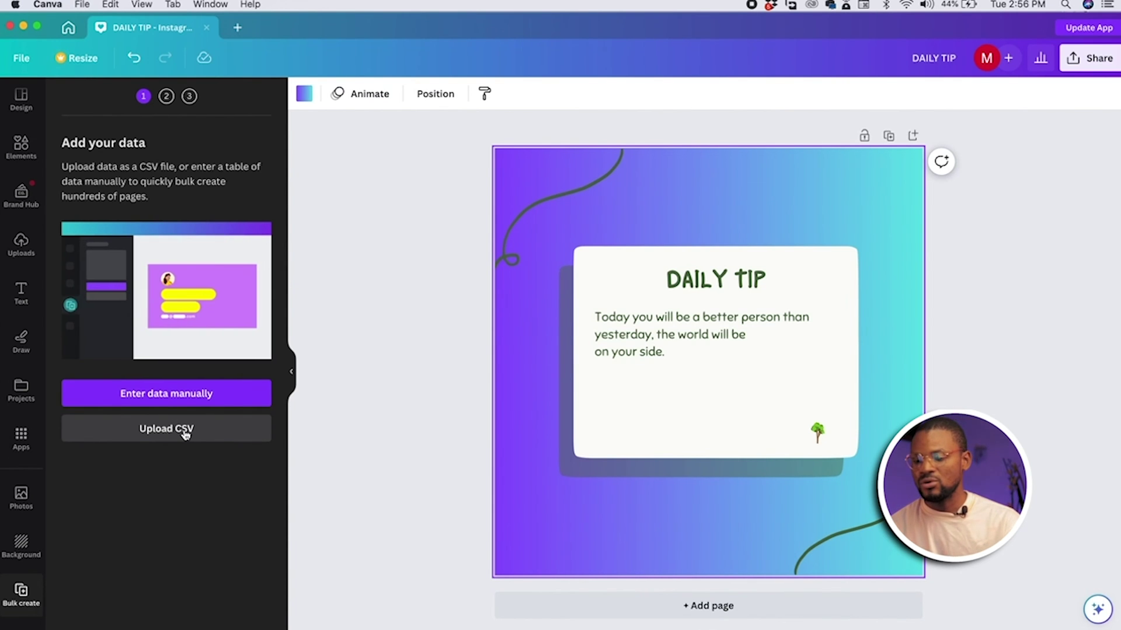
Step: Upload the financial tips CSV file as the design's bulk-create data
{"action": "left_click", "coordinate": [185, 434]}
{"action": "scroll", "coordinate": [688, 123], "scroll_direction": "down", "scroll_amount": 3}
{"action": "scroll", "coordinate": [687, 128], "scroll_direction": "down", "scroll_amount": 3}
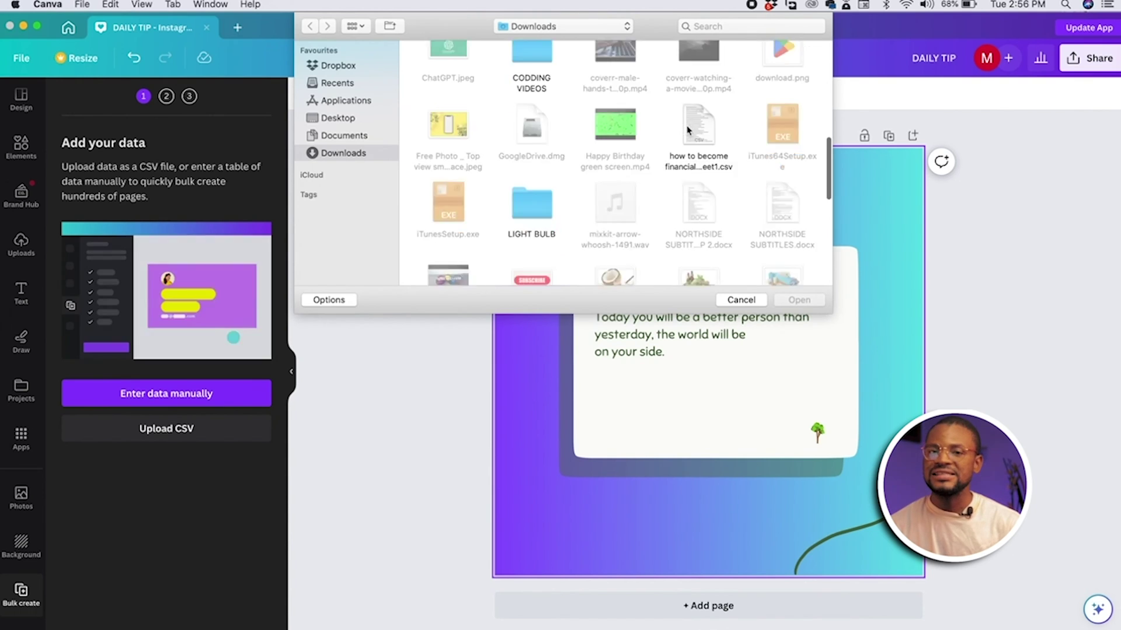
{"action": "scroll", "coordinate": [688, 130], "scroll_direction": "down", "scroll_amount": 3}
{"action": "scroll", "coordinate": [687, 129], "scroll_direction": "down", "scroll_amount": 1}
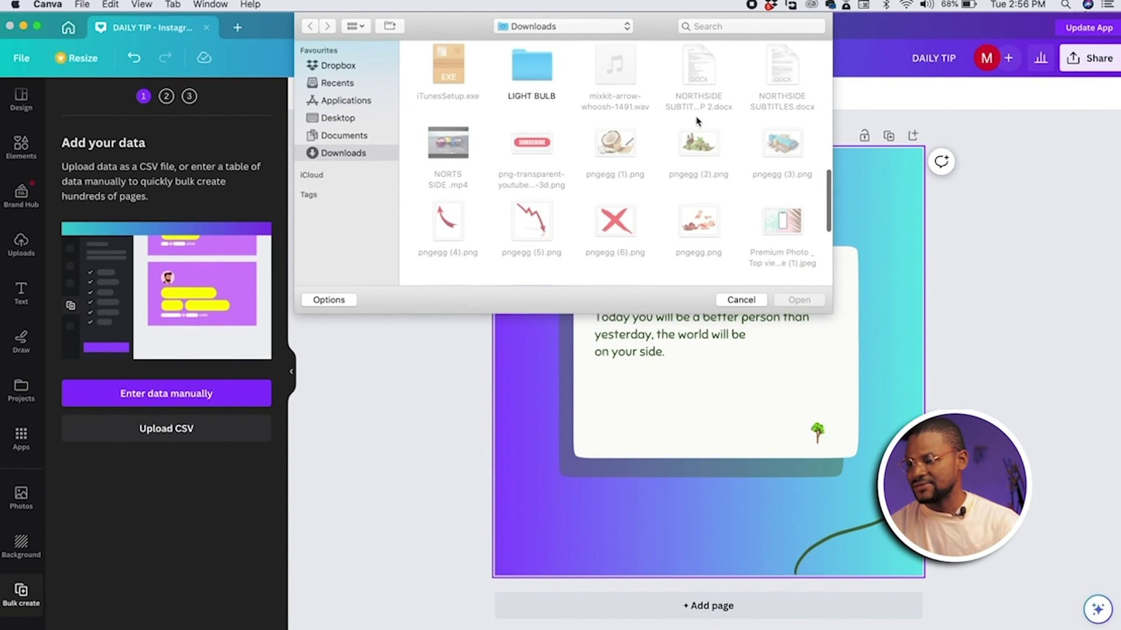
{"action": "scroll", "coordinate": [706, 130], "scroll_direction": "up", "scroll_amount": 3}
{"action": "left_click", "coordinate": [706, 129]}
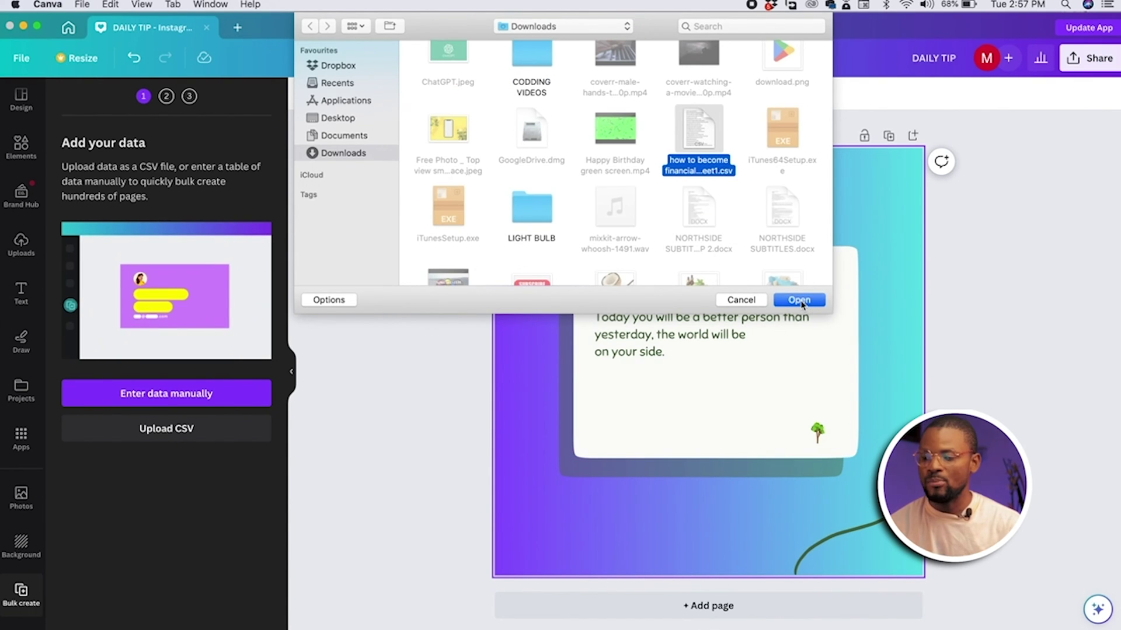
{"action": "left_click", "coordinate": [799, 301]}
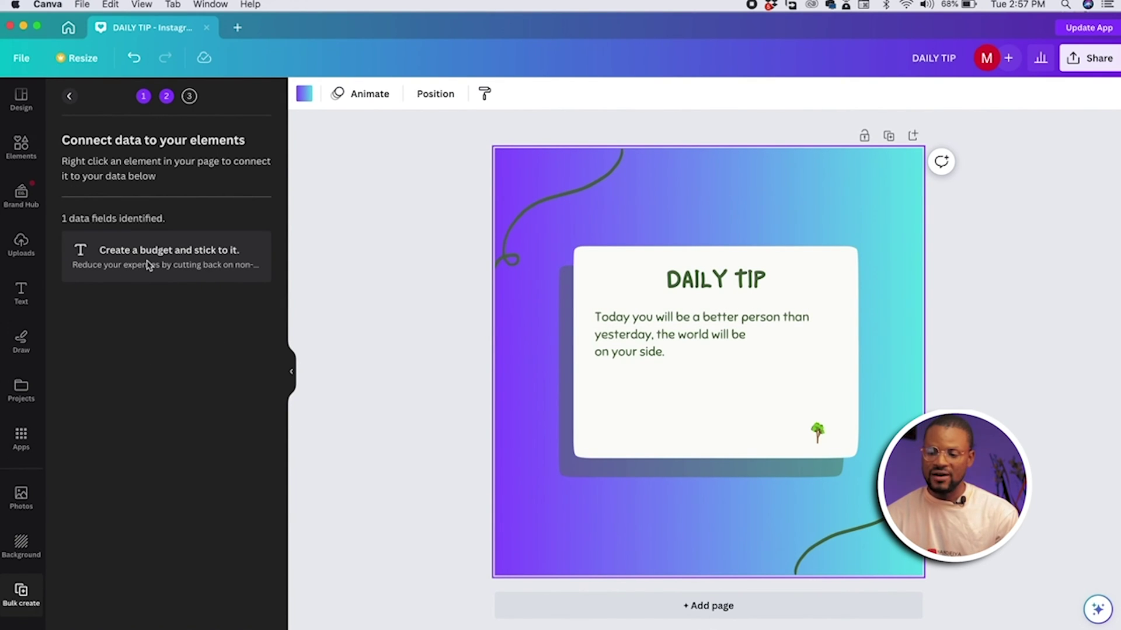
Step: Connect the card's tip text box to the data field, showing 'Create a budget and stick to it.'
{"action": "left_click", "coordinate": [731, 334]}
{"action": "left_click", "coordinate": [732, 334]}
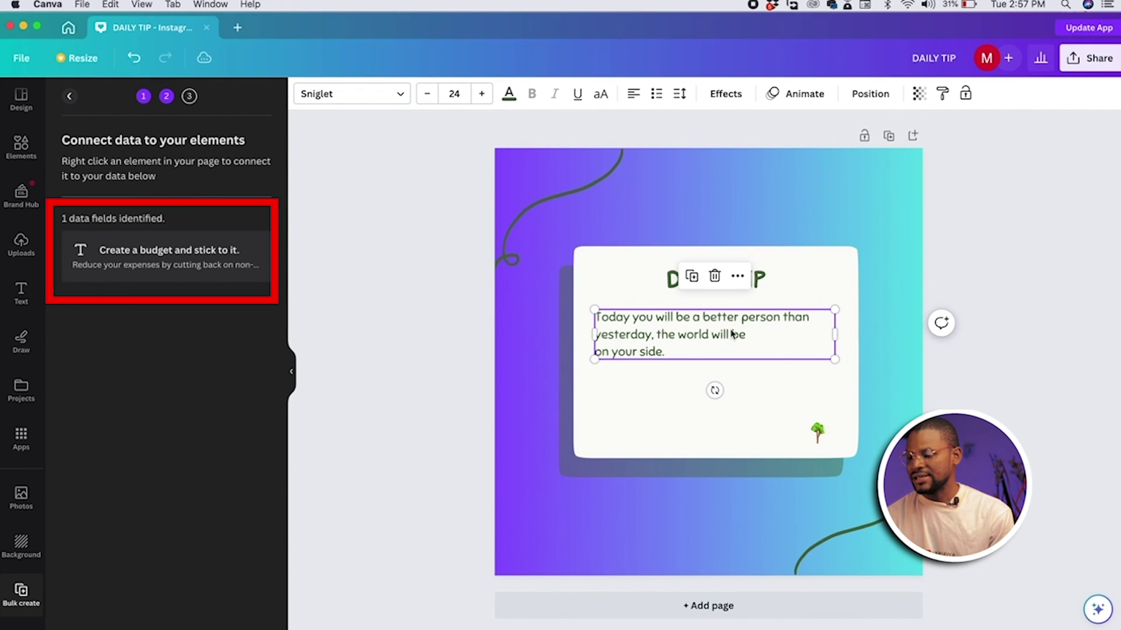
{"action": "right_click", "coordinate": [746, 337]}
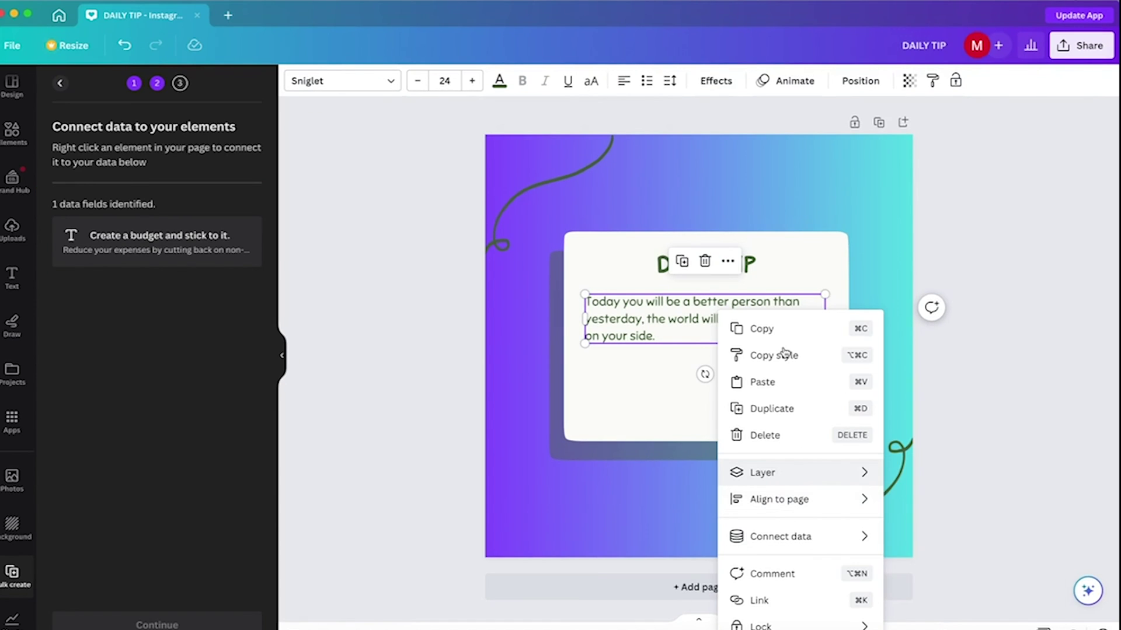
{"action": "mouse_move", "coordinate": [791, 554]}
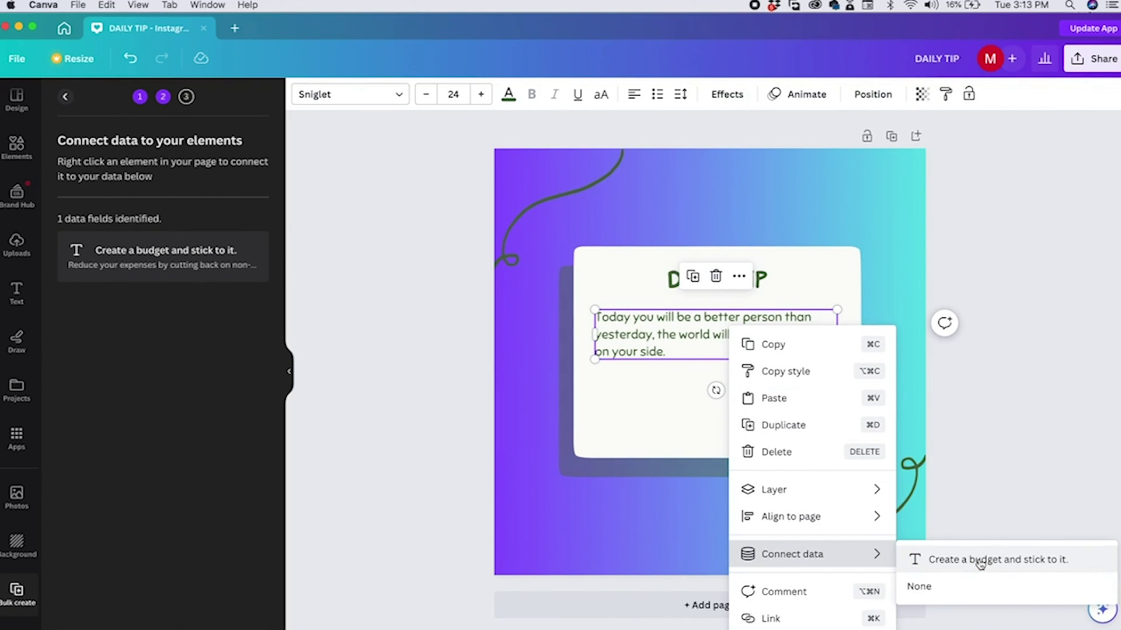
{"action": "left_click", "coordinate": [981, 561]}
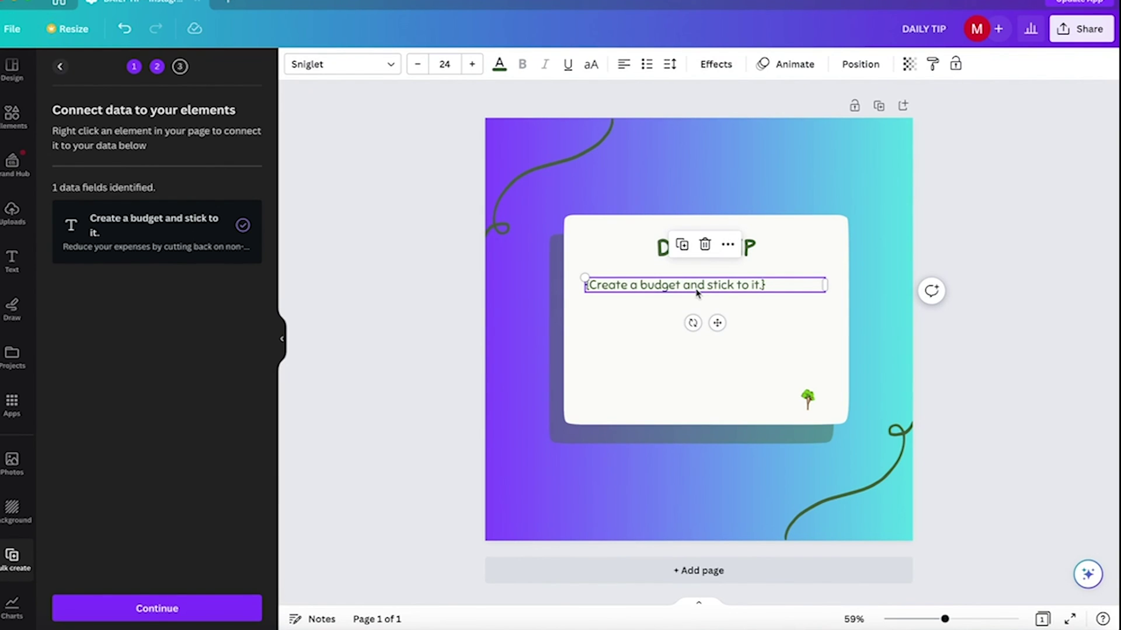
{"action": "left_click", "coordinate": [1006, 371]}
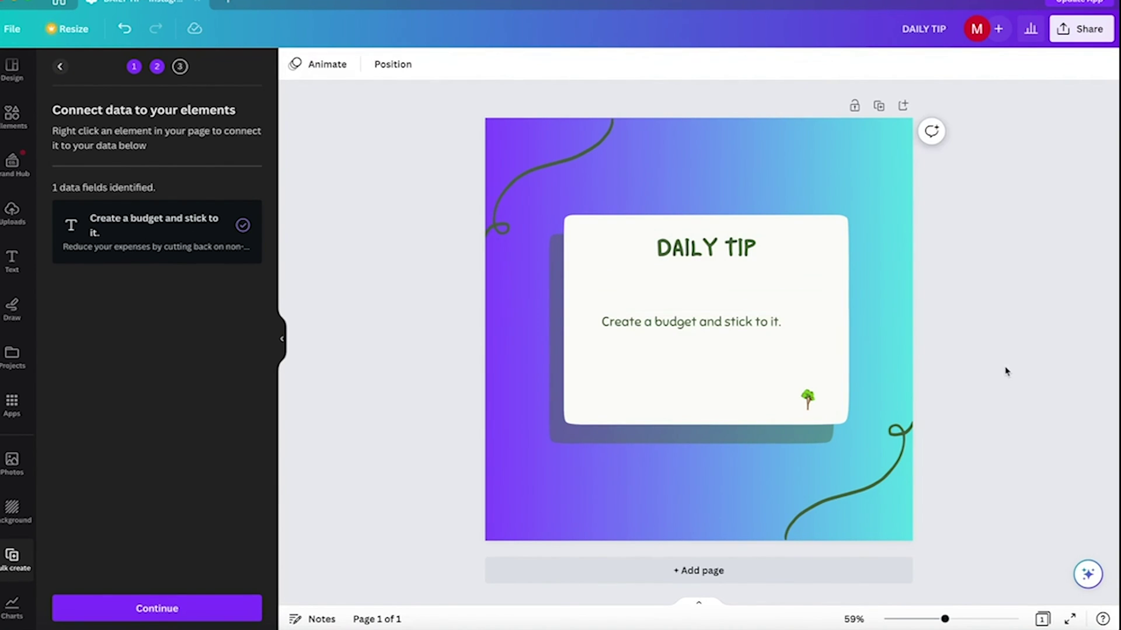
Step: Keep all data rows selected and generate 29 pages, one per financial tip
{"action": "left_click", "coordinate": [159, 611]}
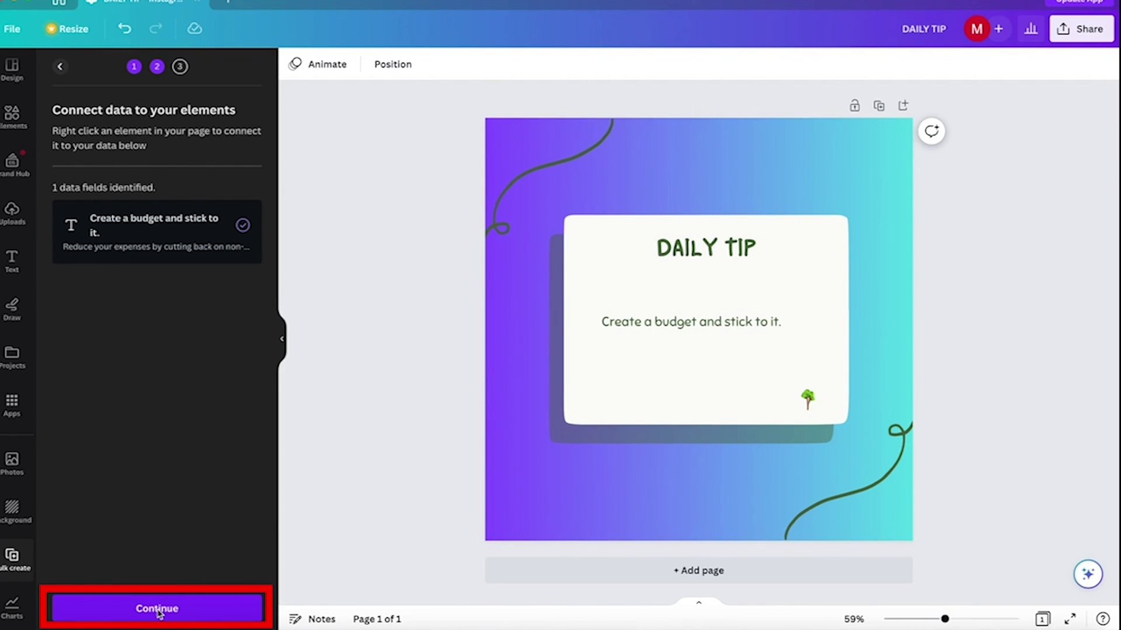
{"action": "left_click", "coordinate": [159, 611]}
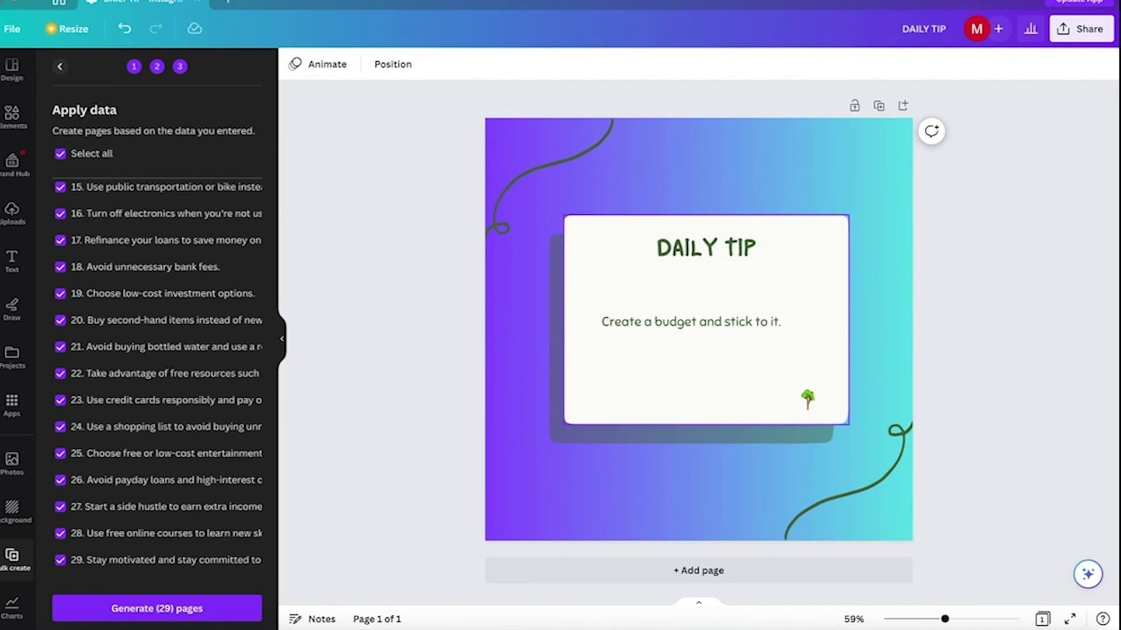
{"action": "left_click", "coordinate": [129, 612]}
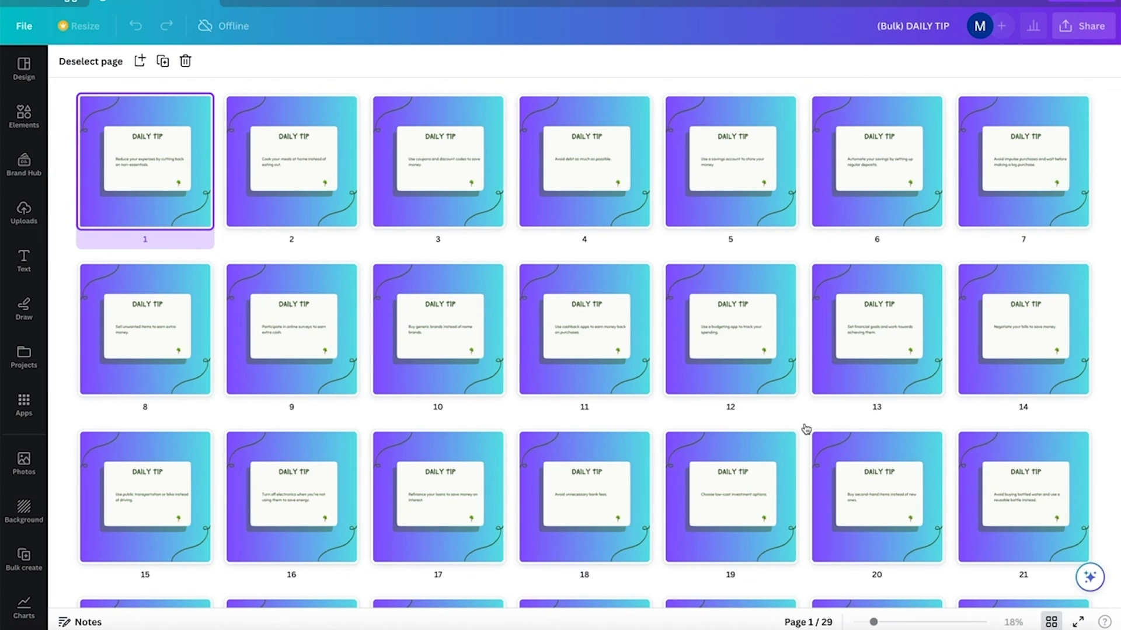
{"action": "scroll", "coordinate": [806, 429], "scroll_direction": "down", "scroll_amount": 5}
{"action": "scroll", "coordinate": [805, 427], "scroll_direction": "up", "scroll_amount": 2}
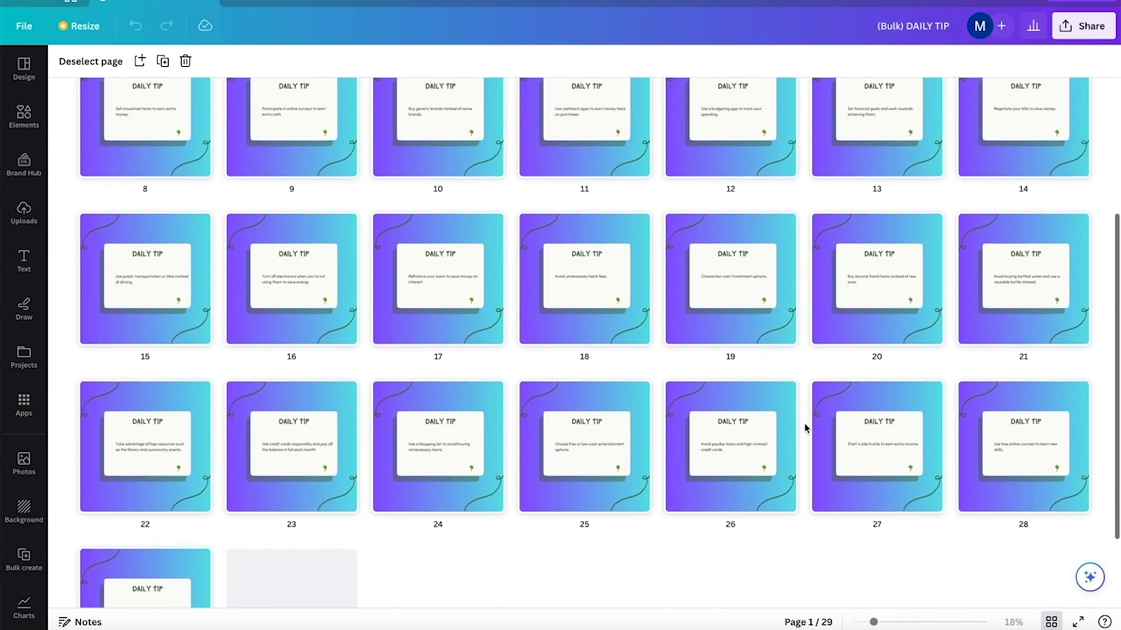
{"action": "scroll", "coordinate": [805, 427], "scroll_direction": "up", "scroll_amount": 1}
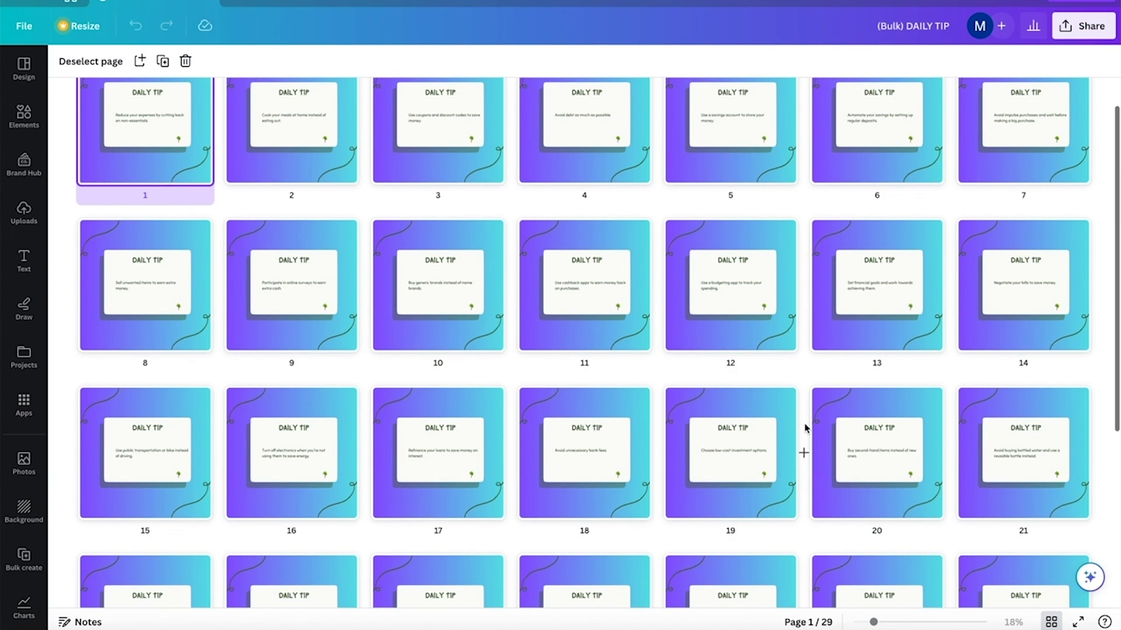
{"action": "scroll", "coordinate": [805, 427], "scroll_direction": "up", "scroll_amount": 2}
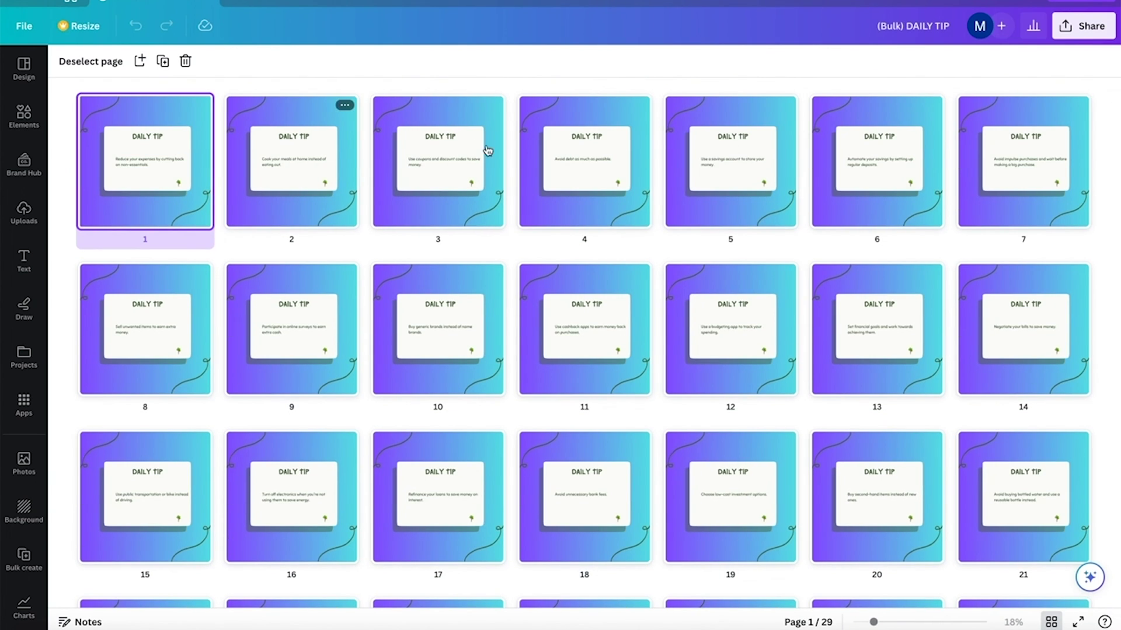
{"action": "scroll", "coordinate": [750, 291], "scroll_direction": "down", "scroll_amount": 2}
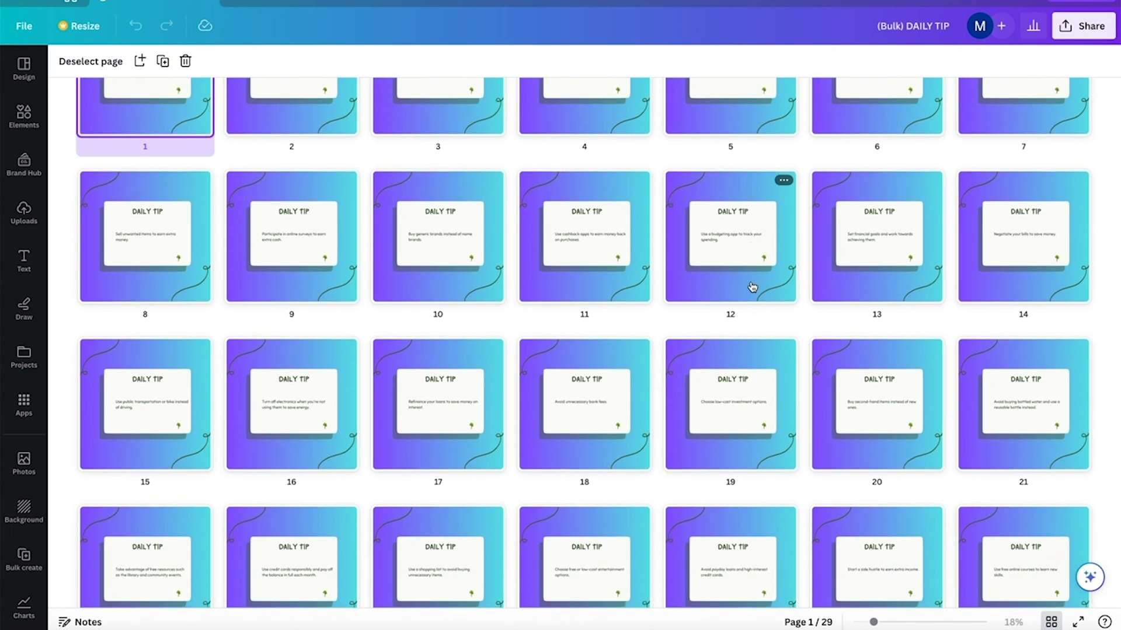
{"action": "scroll", "coordinate": [750, 290], "scroll_direction": "down", "scroll_amount": 1}
{"action": "scroll", "coordinate": [751, 288], "scroll_direction": "down", "scroll_amount": 2}
{"action": "scroll", "coordinate": [751, 288], "scroll_direction": "down", "scroll_amount": 1}
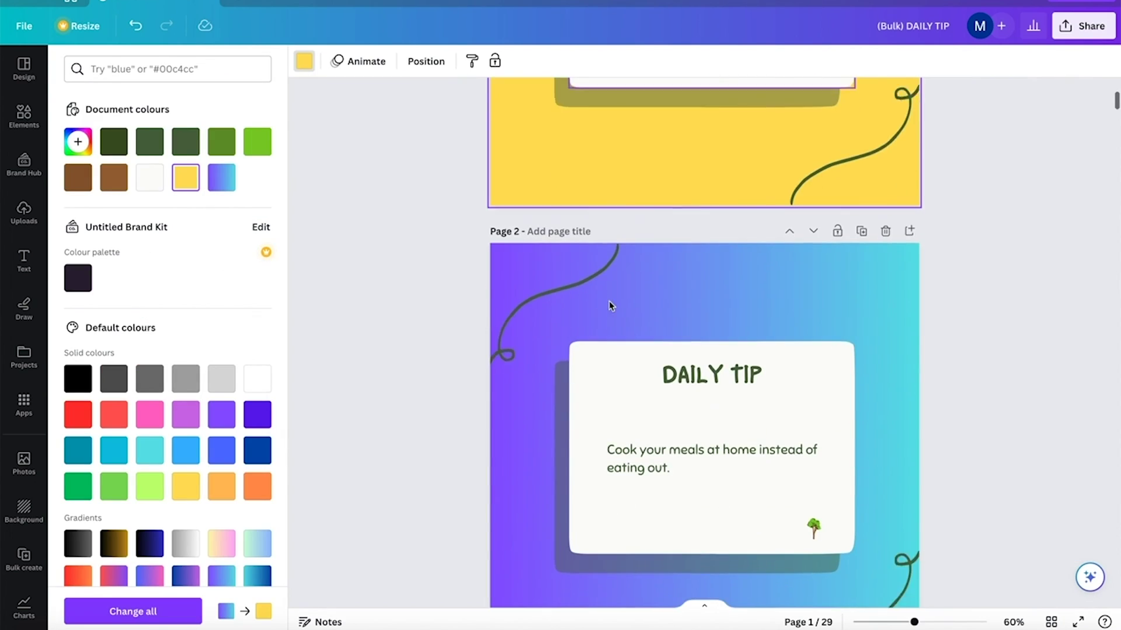
{"action": "scroll", "coordinate": [608, 303], "scroll_direction": "down", "scroll_amount": 2}
{"action": "scroll", "coordinate": [609, 302], "scroll_direction": "down", "scroll_amount": 2}
{"action": "scroll", "coordinate": [608, 303], "scroll_direction": "down", "scroll_amount": 3}
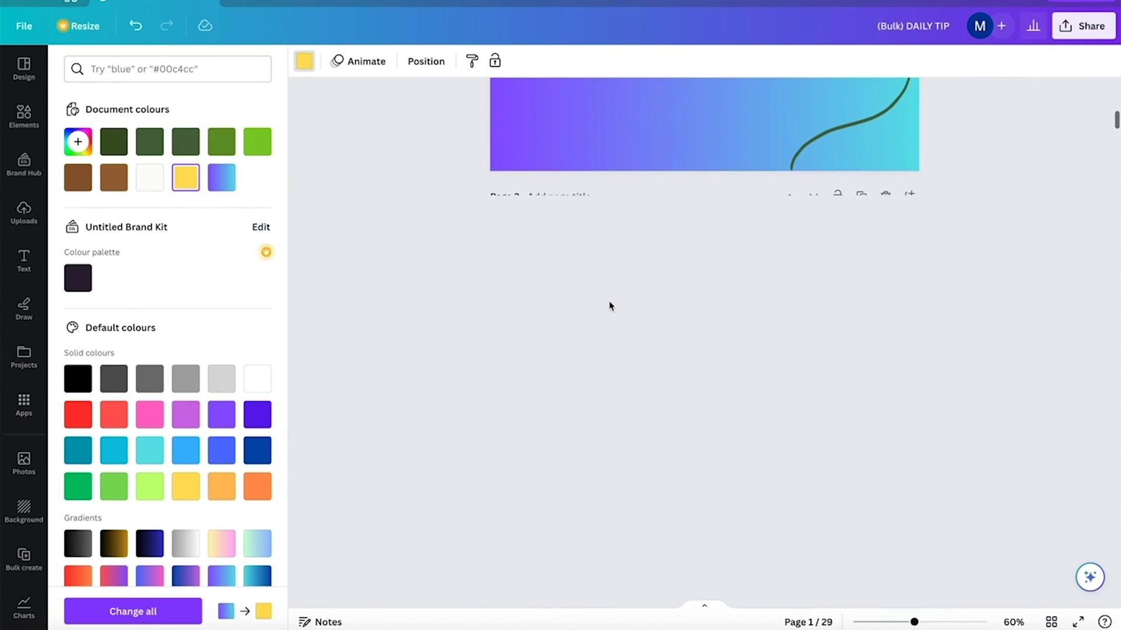
{"action": "scroll", "coordinate": [609, 306], "scroll_direction": "down", "scroll_amount": 2}
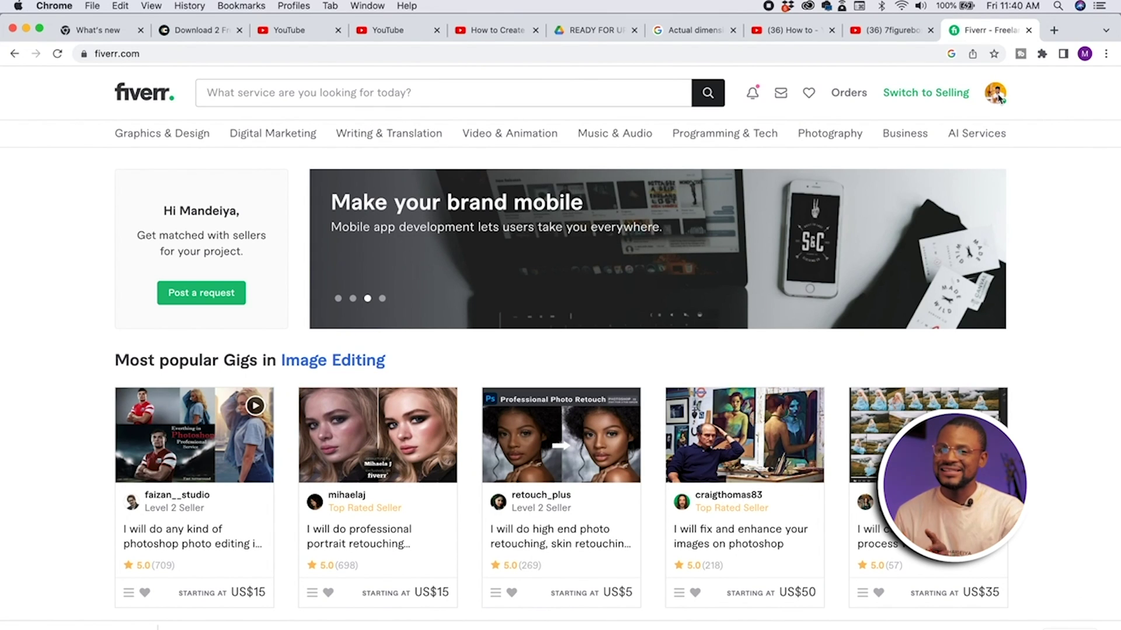
{"action": "left_click", "coordinate": [162, 134]}
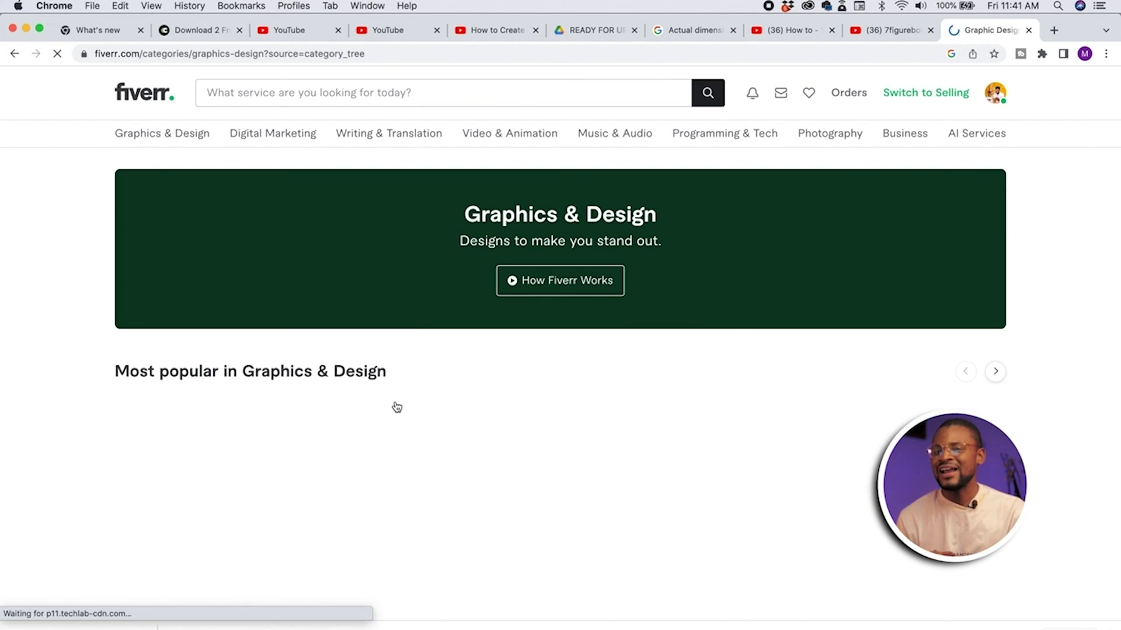
{"action": "scroll", "coordinate": [396, 407], "scroll_direction": "down", "scroll_amount": 1}
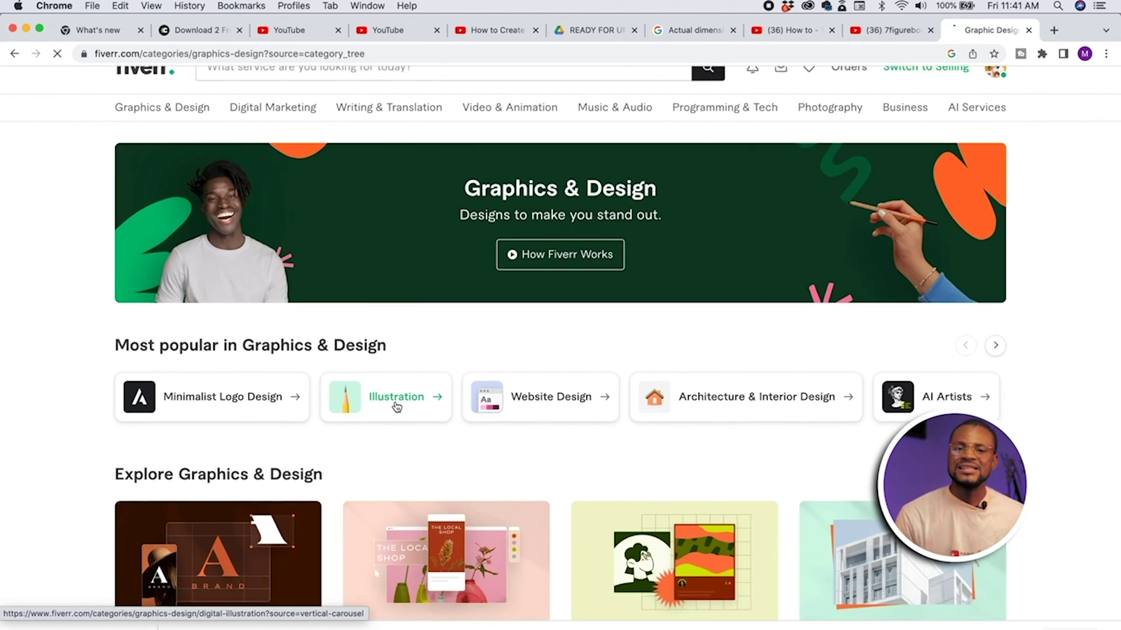
{"action": "scroll", "coordinate": [396, 407], "scroll_direction": "down", "scroll_amount": 1}
{"action": "scroll", "coordinate": [396, 407], "scroll_direction": "down", "scroll_amount": 2}
{"action": "scroll", "coordinate": [396, 408], "scroll_direction": "down", "scroll_amount": 1}
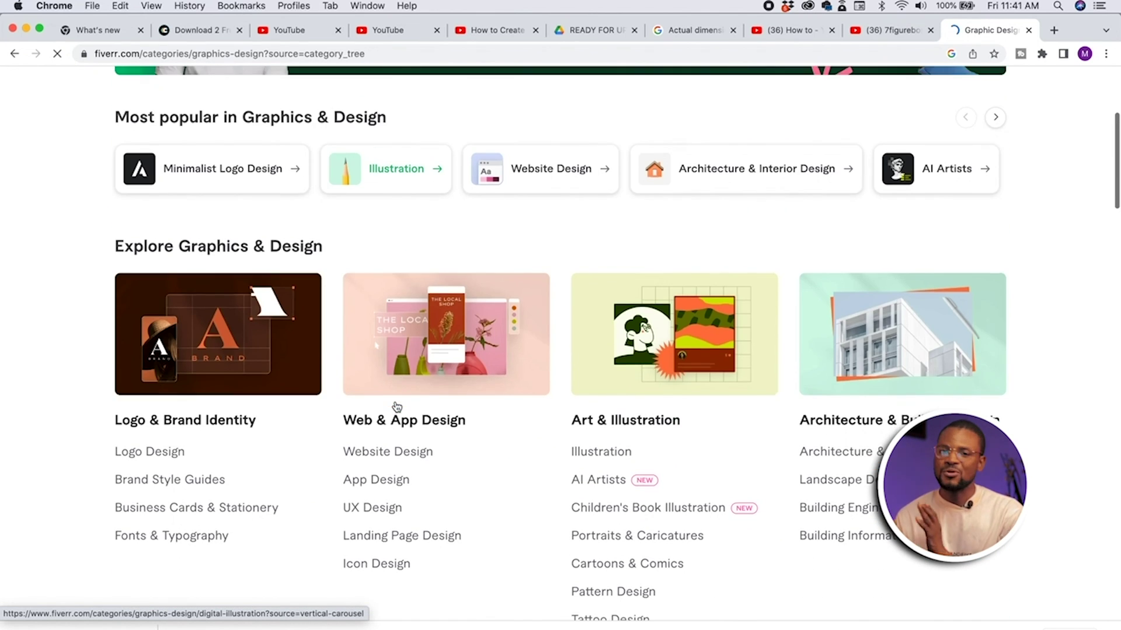
{"action": "scroll", "coordinate": [396, 408], "scroll_direction": "down", "scroll_amount": 1}
{"action": "scroll", "coordinate": [396, 408], "scroll_direction": "down", "scroll_amount": 1}
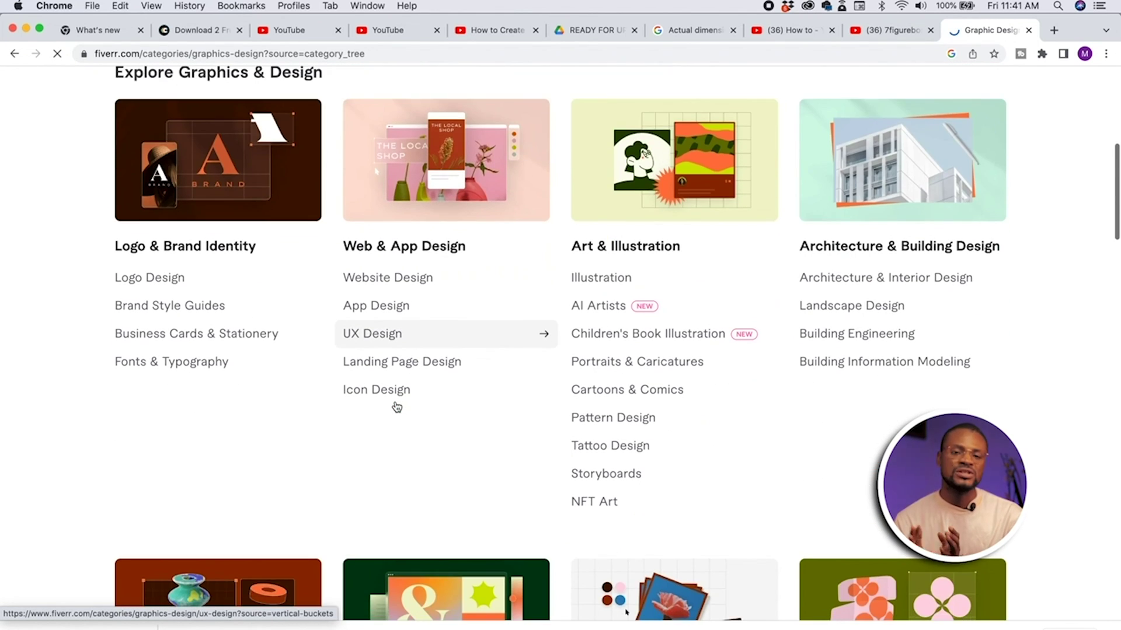
{"action": "scroll", "coordinate": [396, 407], "scroll_direction": "down", "scroll_amount": 1}
{"action": "scroll", "coordinate": [396, 408], "scroll_direction": "down", "scroll_amount": 2}
{"action": "scroll", "coordinate": [396, 408], "scroll_direction": "down", "scroll_amount": 1}
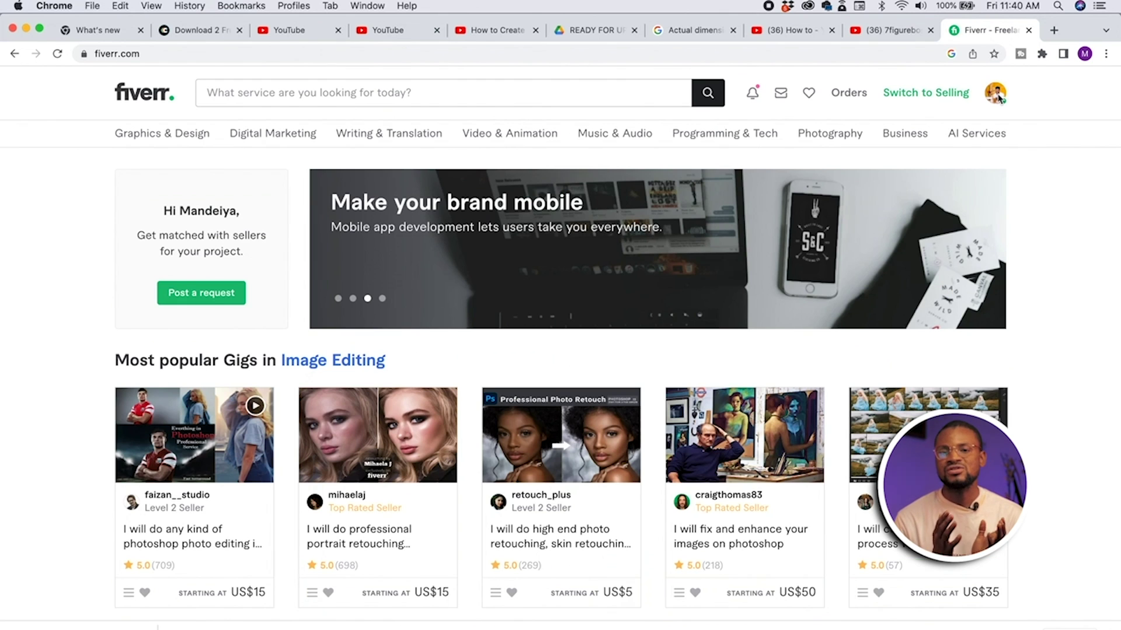